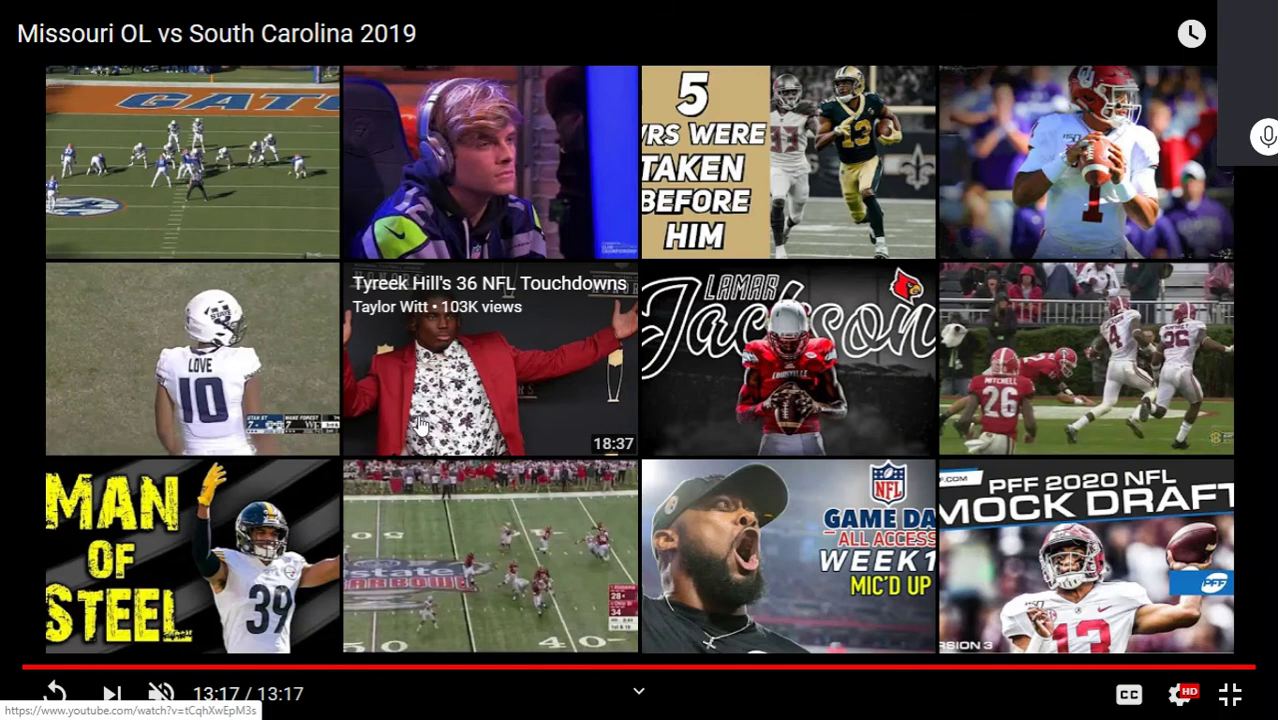
- Exit the video's full-screen view and open the OL sheet of the 2020 NFL Draft Grades spreadsheet
{"action": "key", "text": "Escape"}
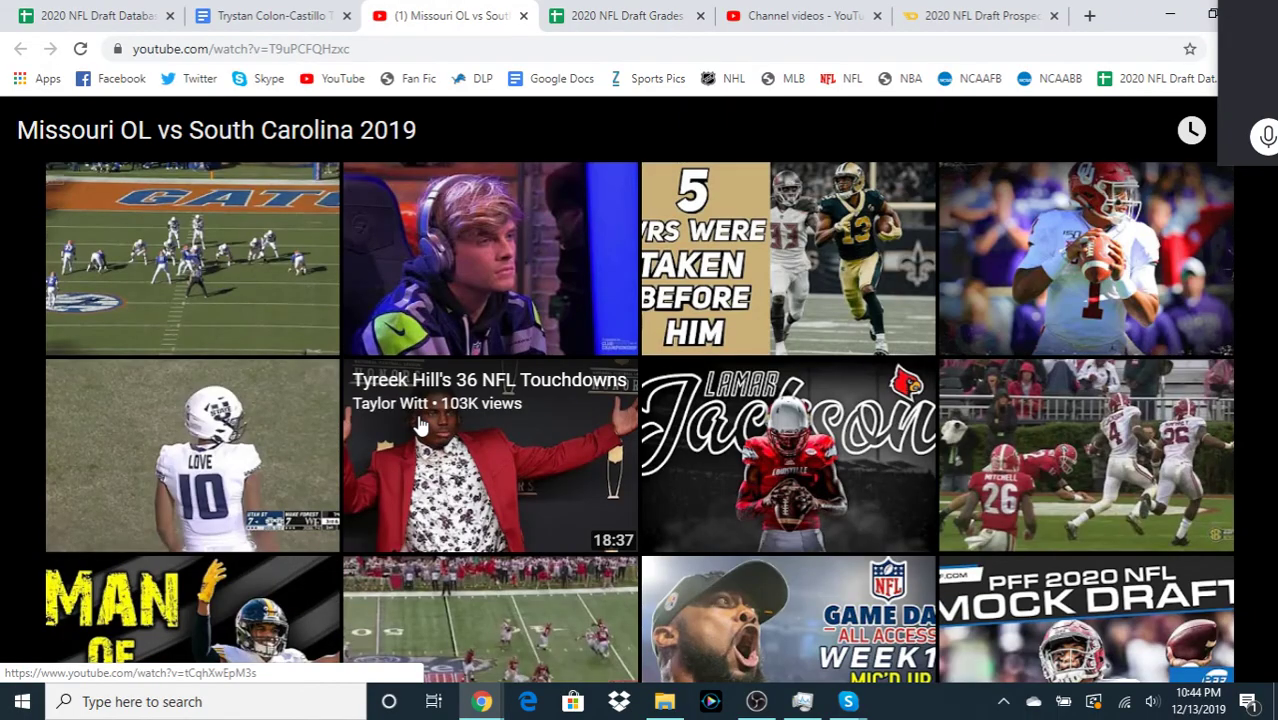
{"action": "key", "text": "f"}
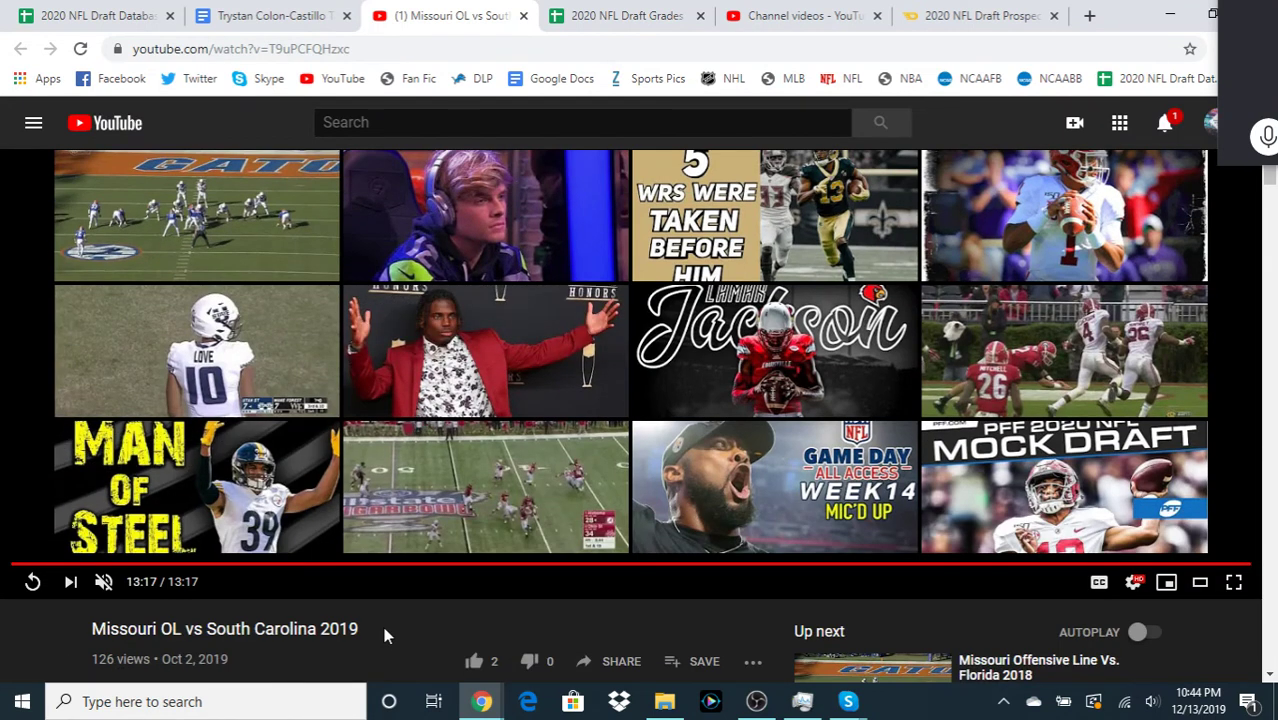
{"action": "left_click", "coordinate": [598, 24]}
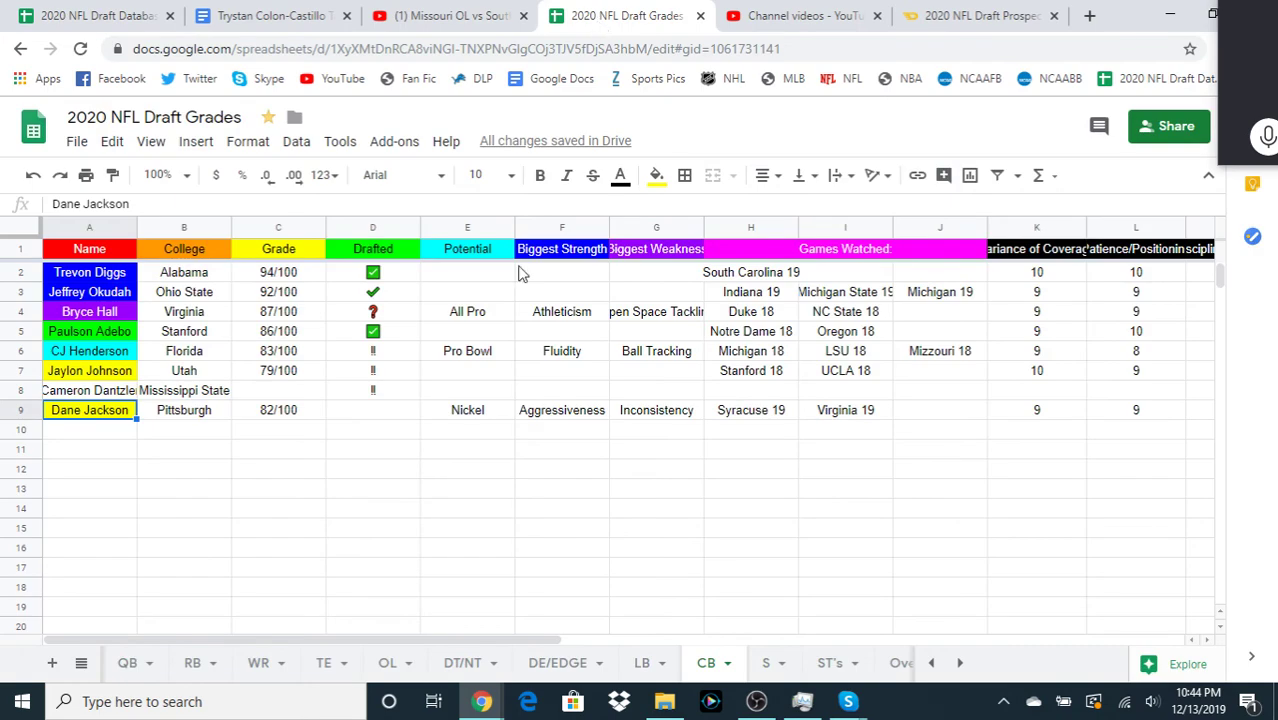
{"action": "left_click", "coordinate": [386, 665]}
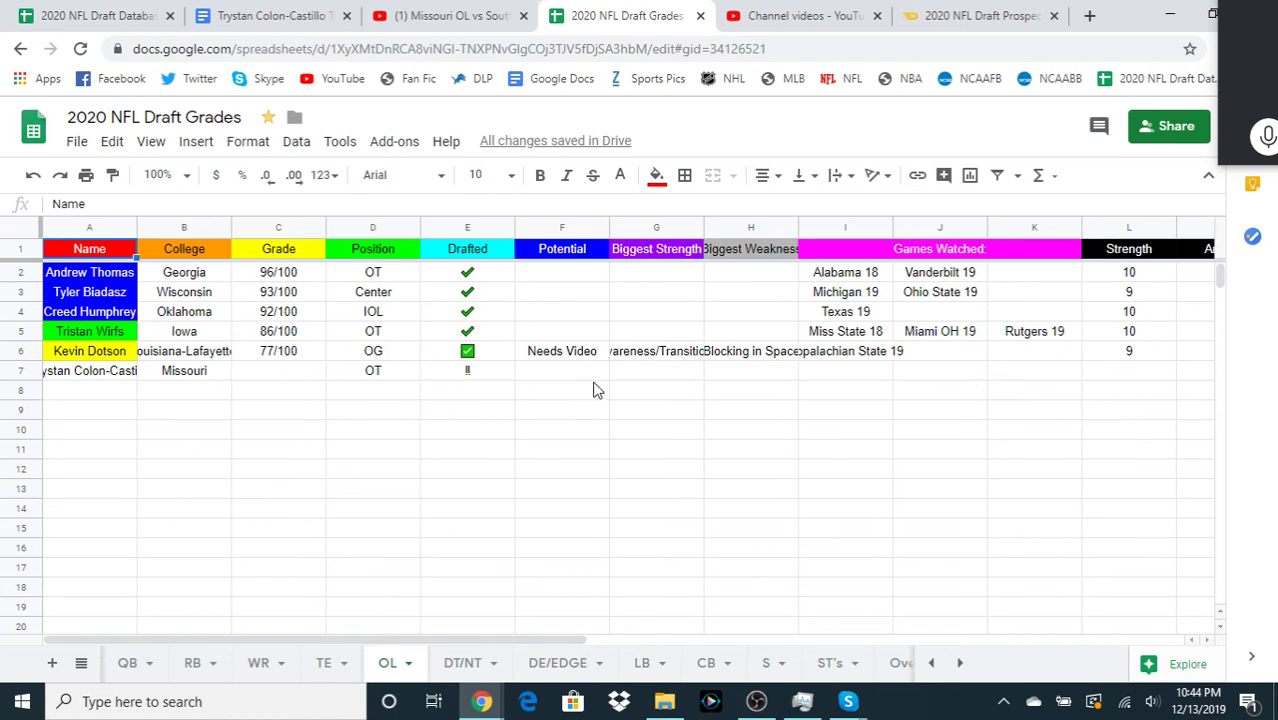
- Change the Missouri player's position in row 7 to Center
{"action": "left_click", "coordinate": [1105, 378]}
{"action": "left_click", "coordinate": [371, 376]}
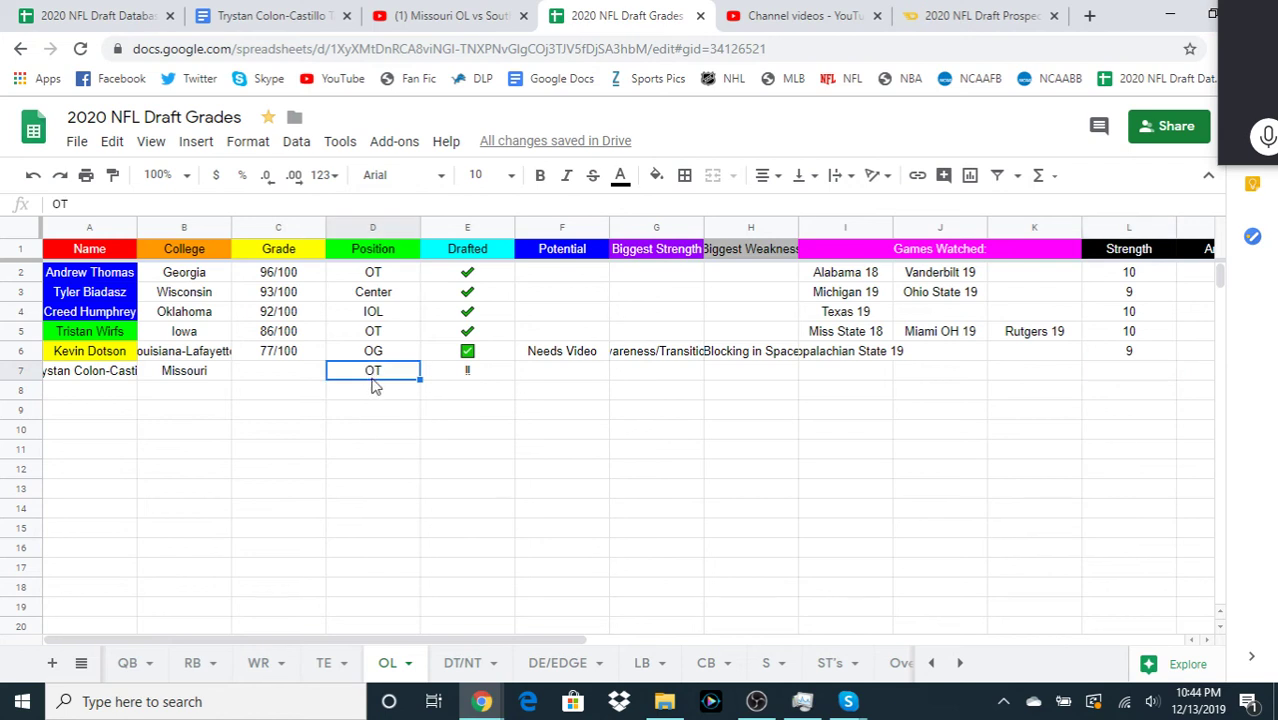
{"action": "key", "text": "Delete"}
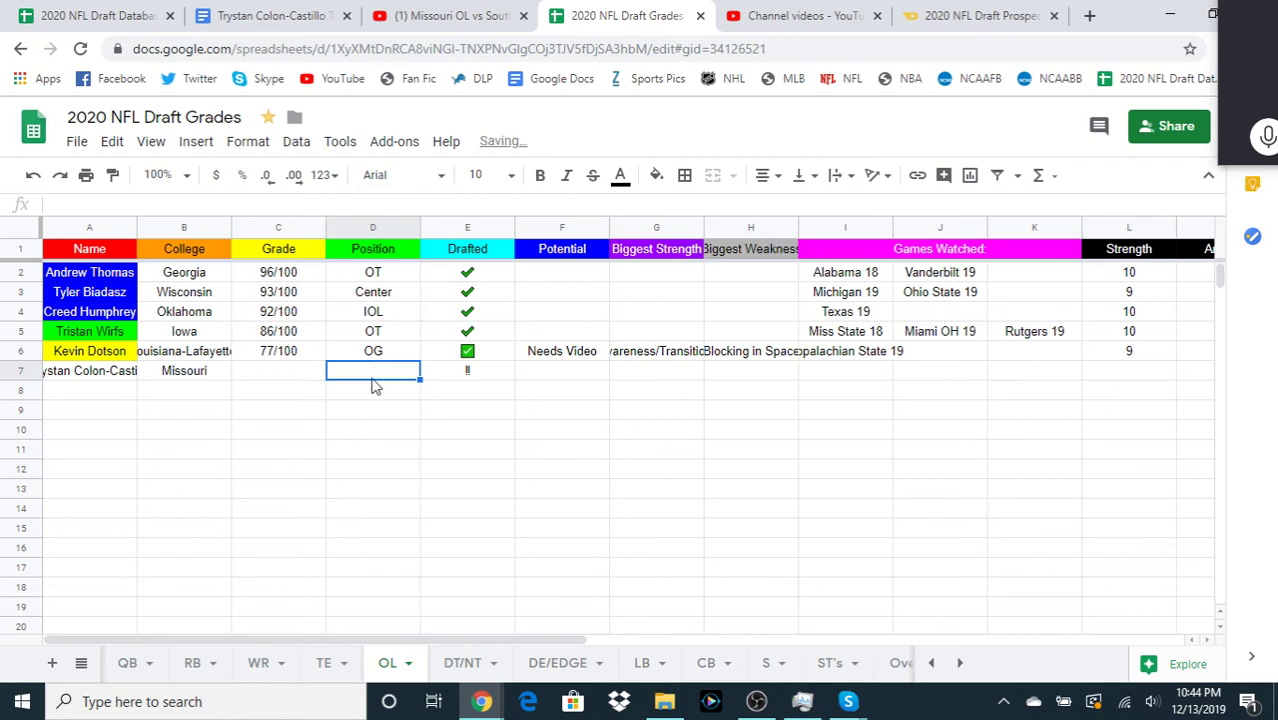
{"action": "type", "text": "Ce"}
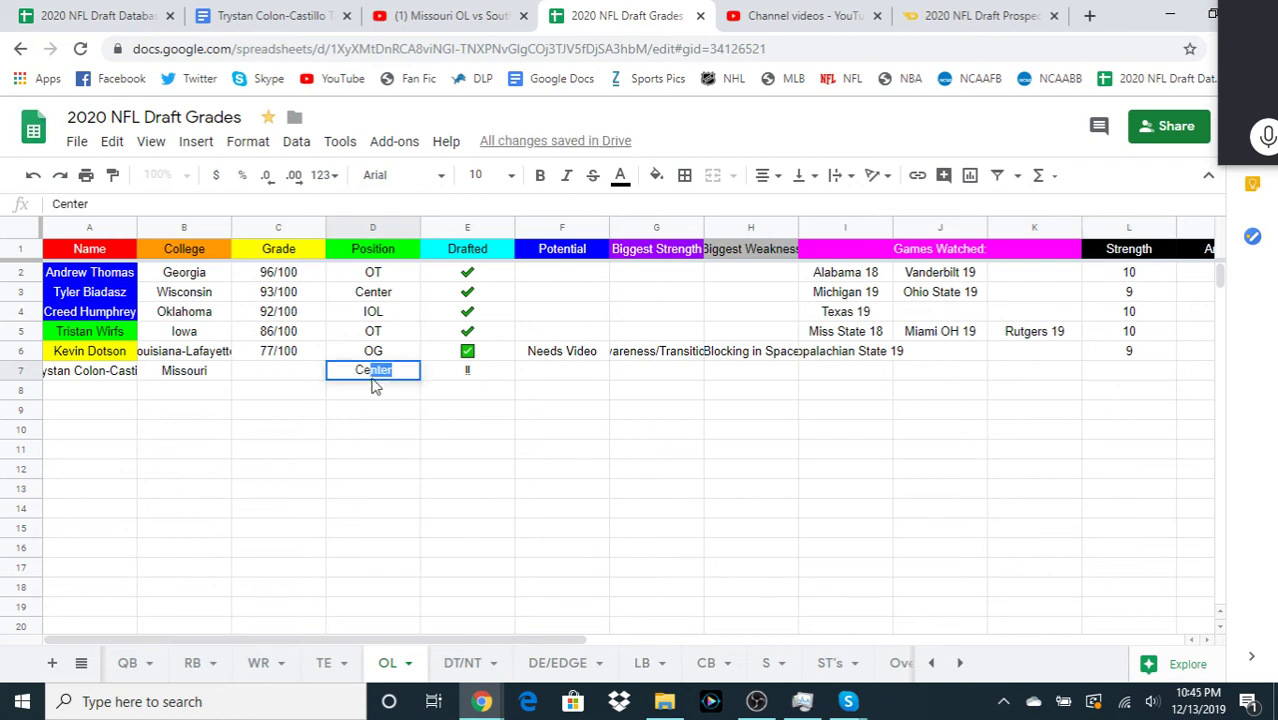
{"action": "type", "text": "nter"}
- Look through the rating columns from Strength to Misc. along the Missouri player's row
{"action": "left_click", "coordinate": [1129, 371]}
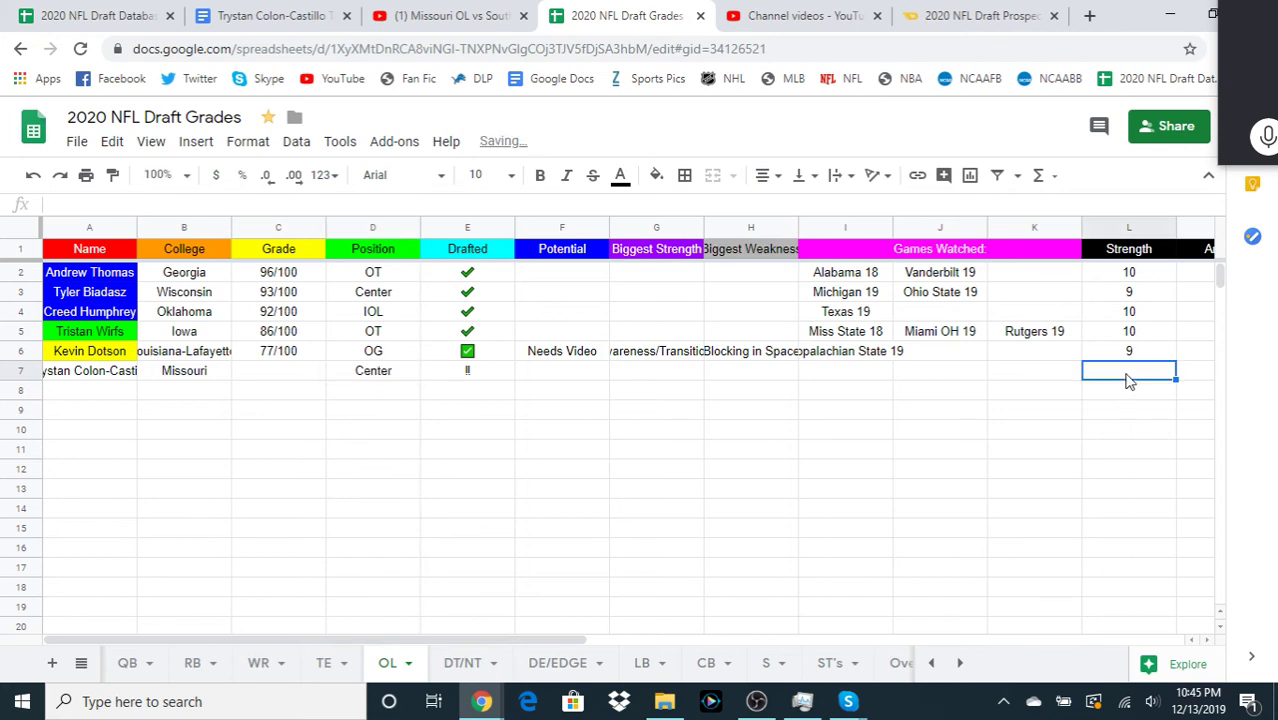
{"action": "key", "text": "Right"}
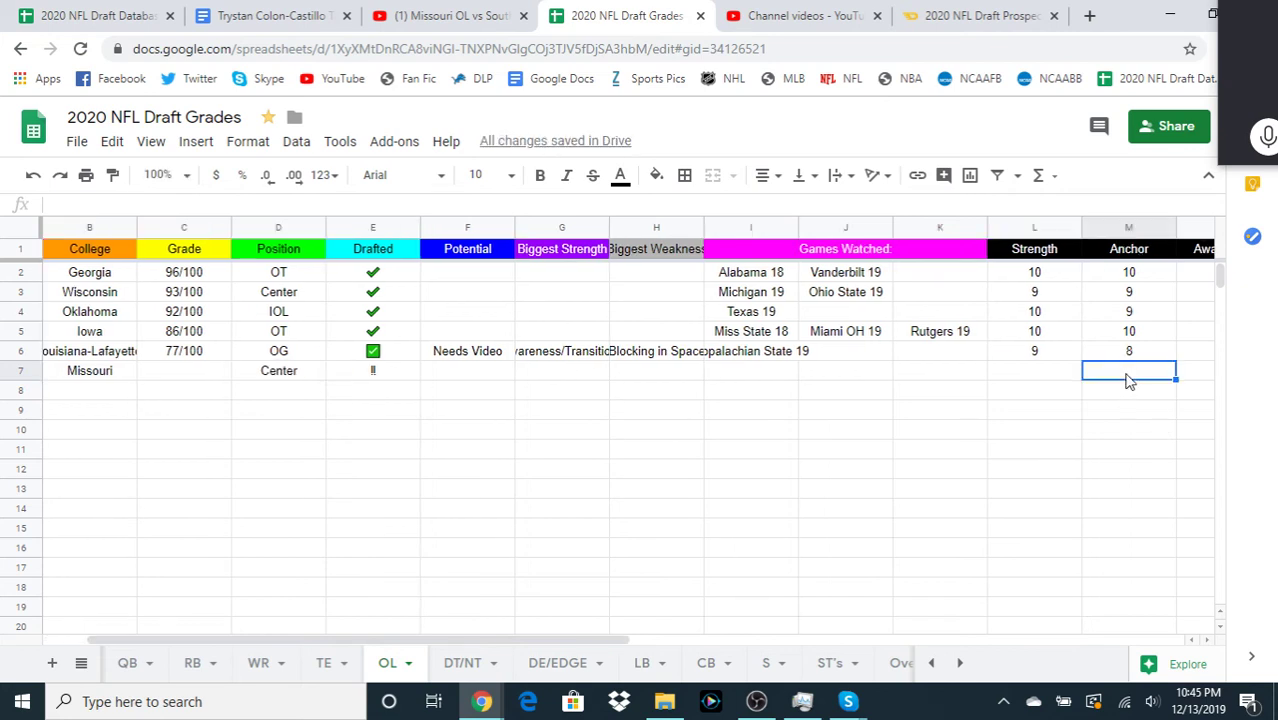
{"action": "key", "text": "Right"}
{"action": "key", "text": "Right"}
{"action": "key", "text": "Right"}
{"action": "key", "text": "Right"}
{"action": "key", "text": "Right"}
{"action": "key", "text": "Right"}
{"action": "key", "text": "Right"}
{"action": "key", "text": "Right"}
{"action": "key", "text": "Right"}
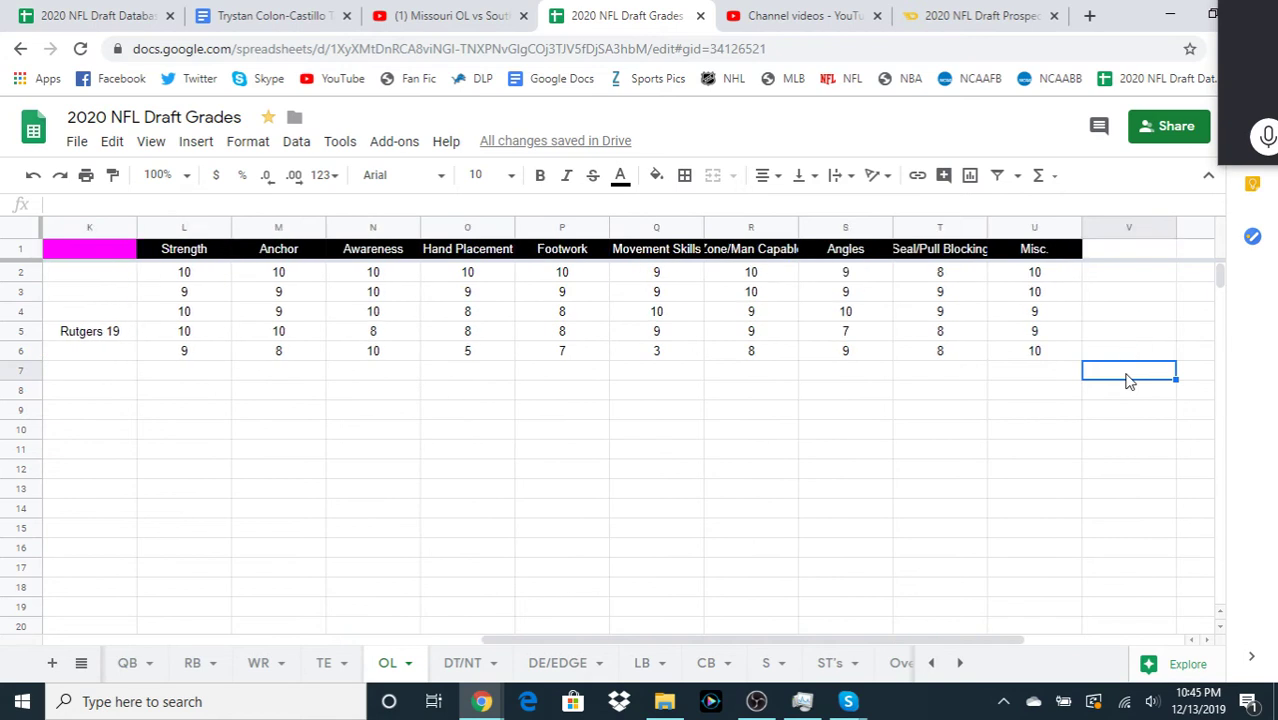
{"action": "key", "text": "Right"}
{"action": "key", "text": "Left"}
{"action": "key", "text": "Left"}
{"action": "key", "text": "Left"}
{"action": "key", "text": "Left"}
{"action": "key", "text": "Left"}
{"action": "key", "text": "Left"}
{"action": "key", "text": "Left"}
{"action": "key", "text": "Left"}
{"action": "key", "text": "Left"}
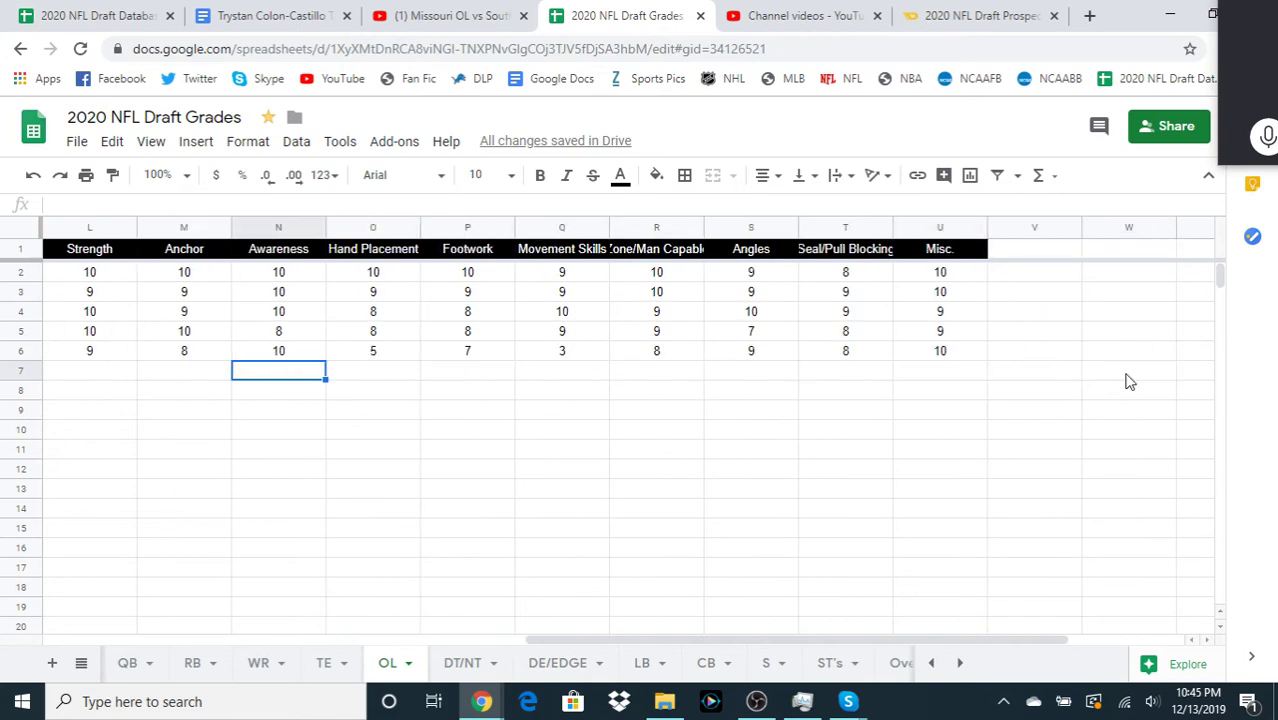
{"action": "key", "text": "Left"}
{"action": "key", "text": "Left"}
{"action": "key", "text": "Left"}
- Rate the Missouri player in row 7 with Strength 8, Anchor 10 and Awareness 9
{"action": "key", "text": "Right"}
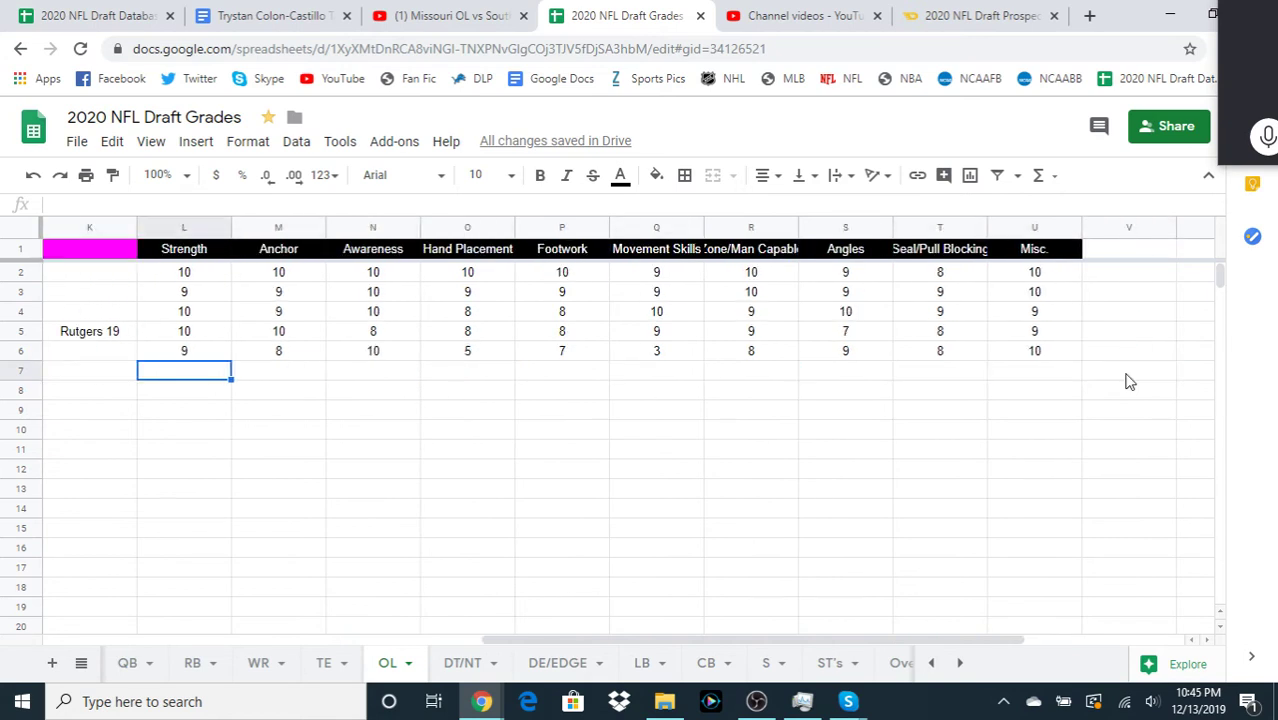
{"action": "type", "text": "8"}
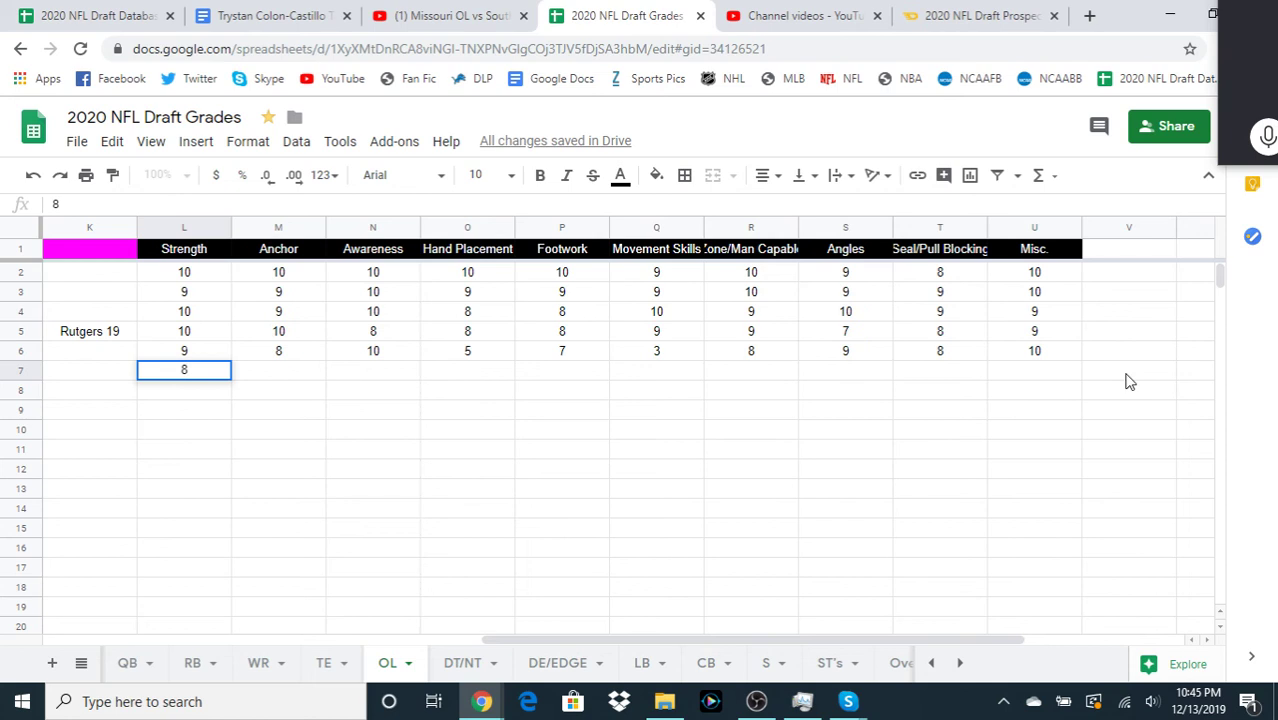
{"action": "key", "text": "Tab"}
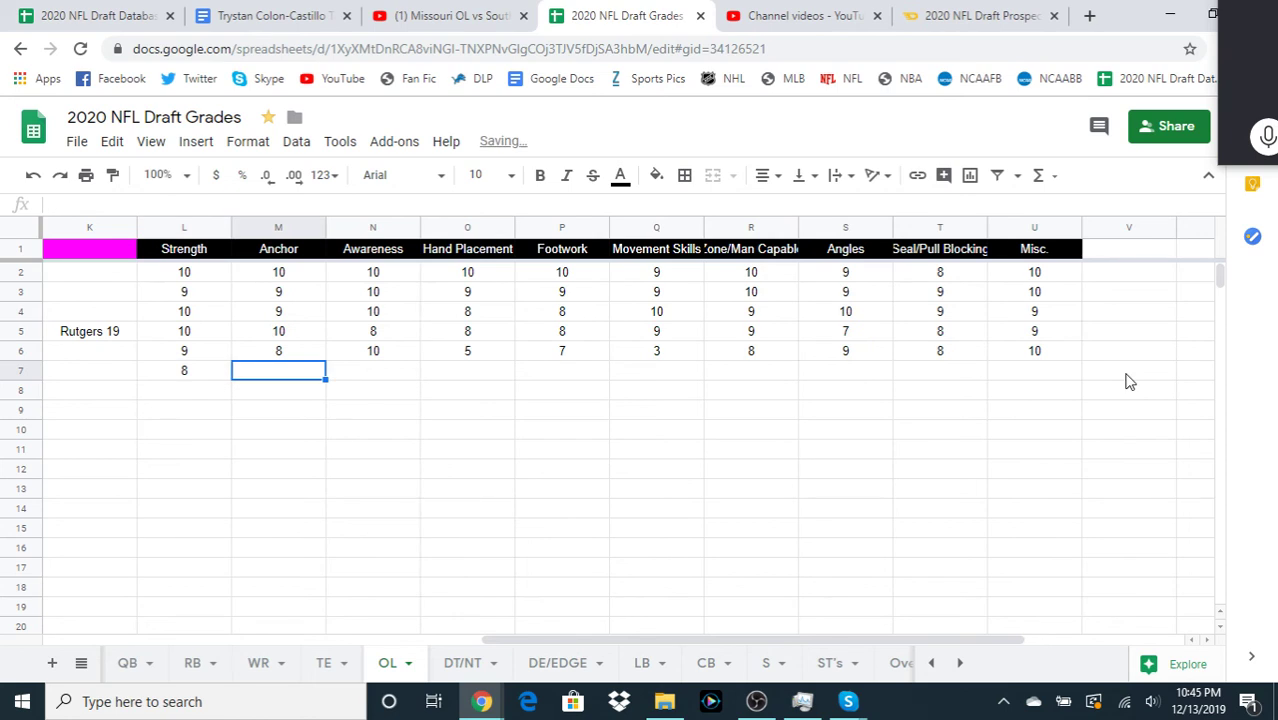
{"action": "type", "text": "10"}
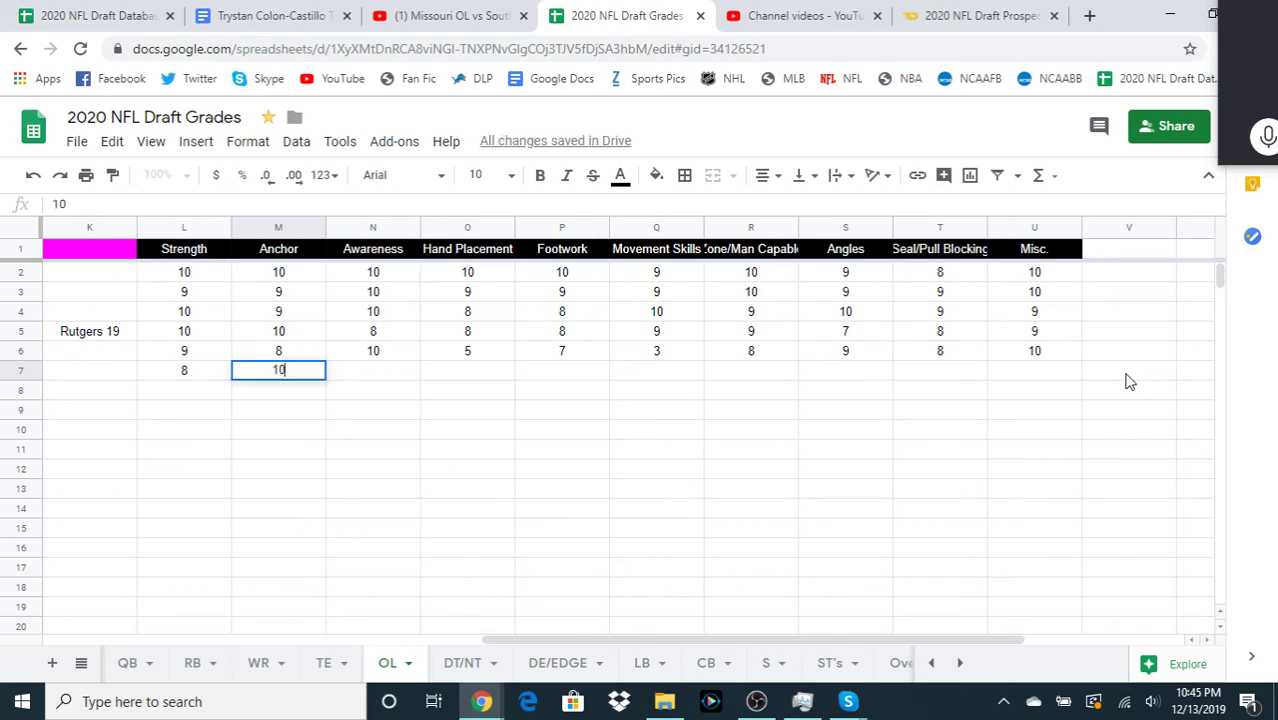
{"action": "key", "text": "Tab"}
{"action": "type", "text": "9"}
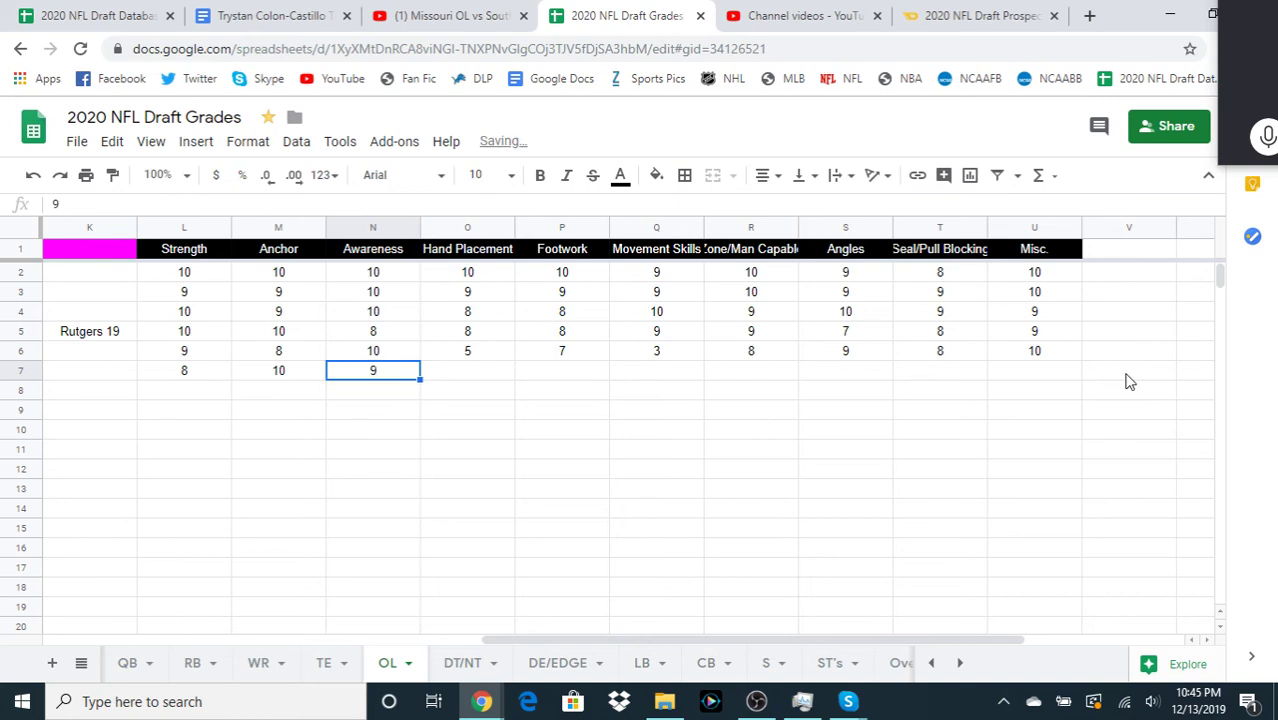
{"action": "key", "text": "Return"}
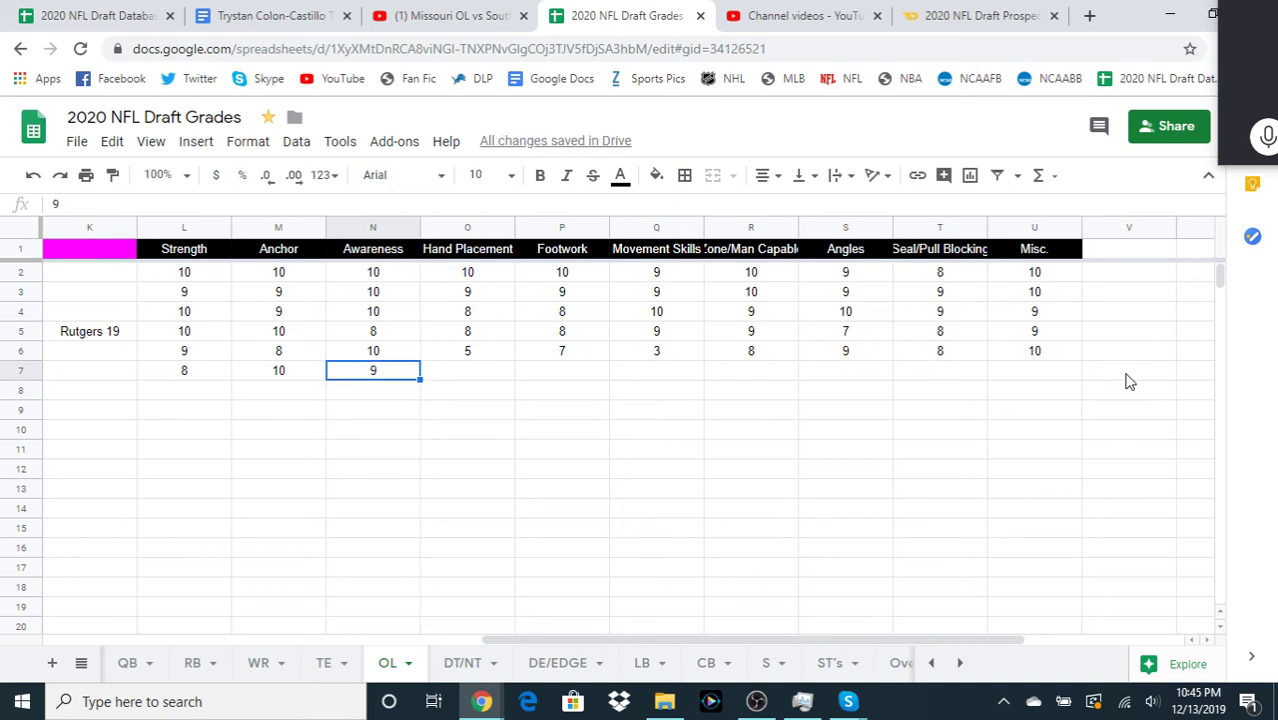
- Enter a Hand Placement rating of 9 for the Missouri player in row 7
{"action": "key", "text": "Up"}
{"action": "key", "text": "Right"}
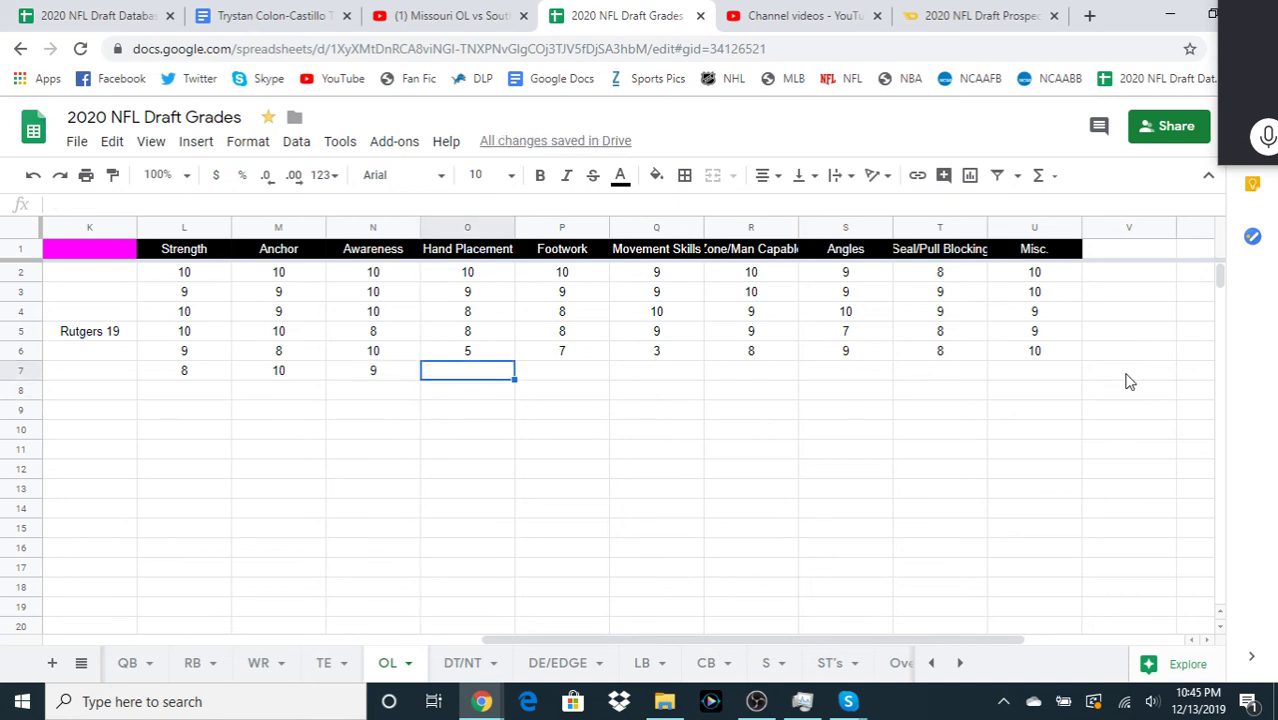
{"action": "type", "text": "9"}
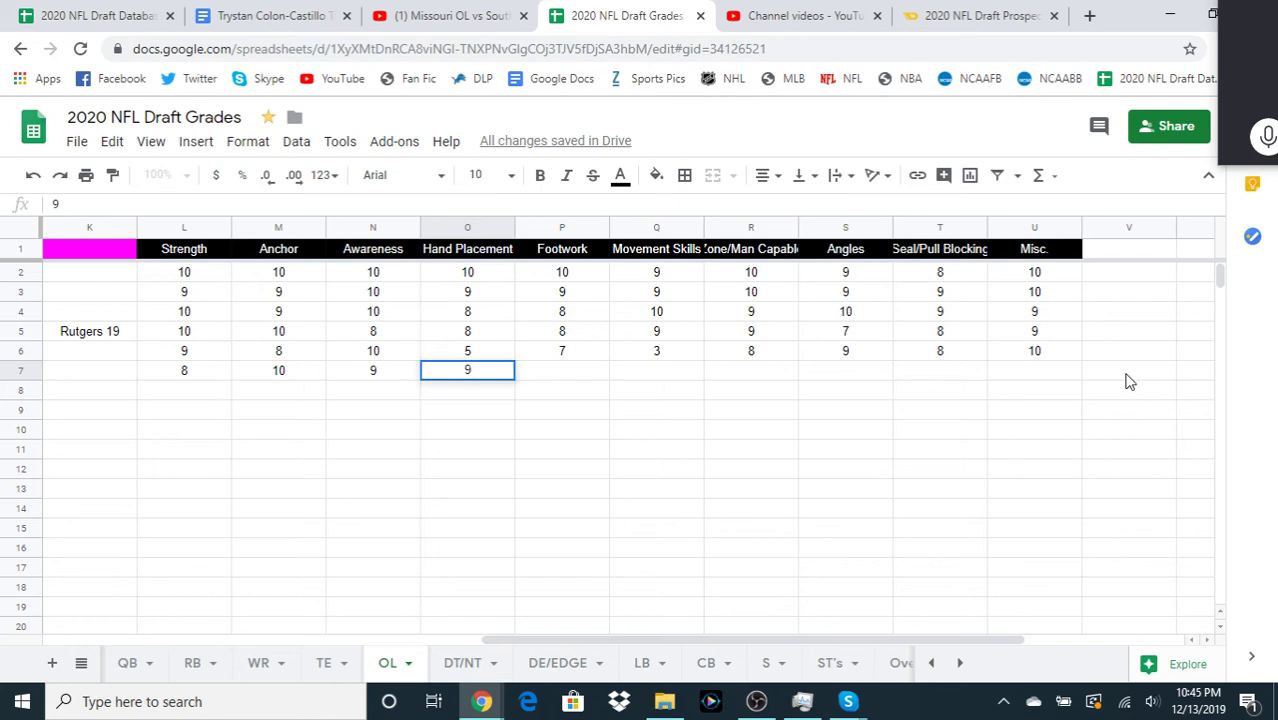
{"action": "key", "text": "Return"}
{"action": "key", "text": "Up"}
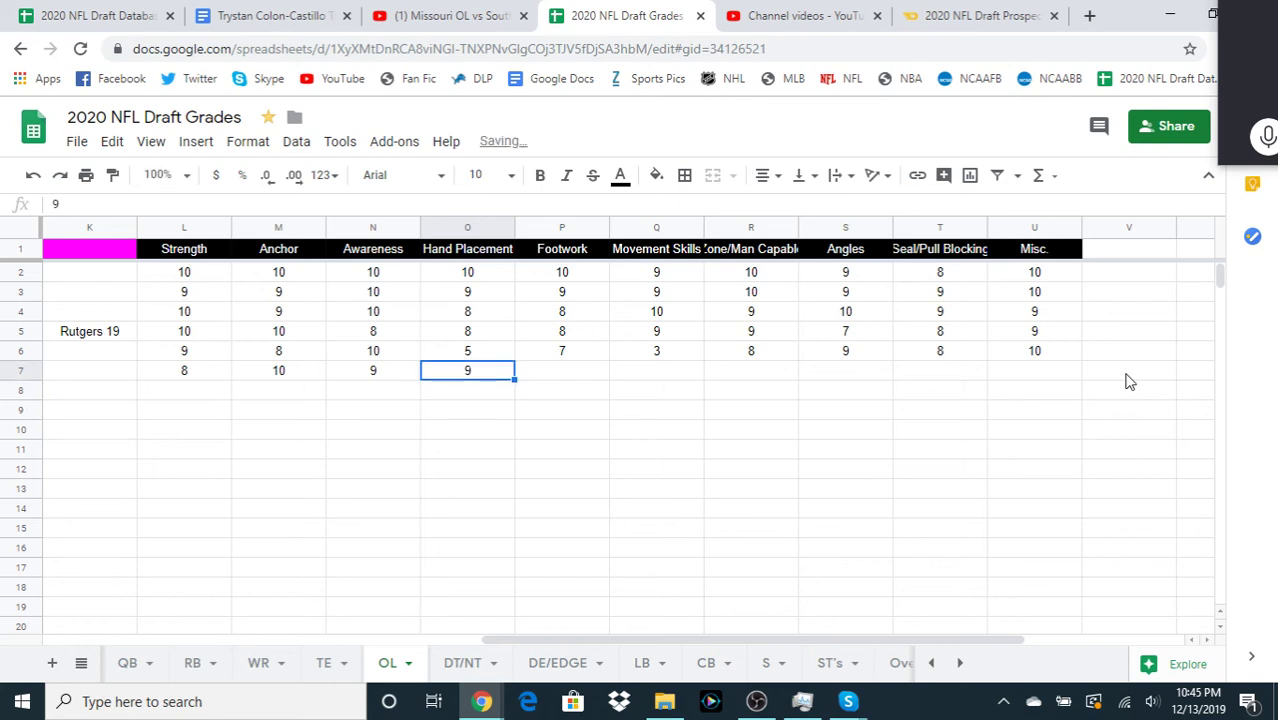
{"action": "key", "text": "Down"}
{"action": "key", "text": "Down"}
{"action": "key", "text": "Up"}
{"action": "key", "text": "Up"}
- Enter a Footwork rating of 9 for the Missouri player in row 7
{"action": "key", "text": "Right"}
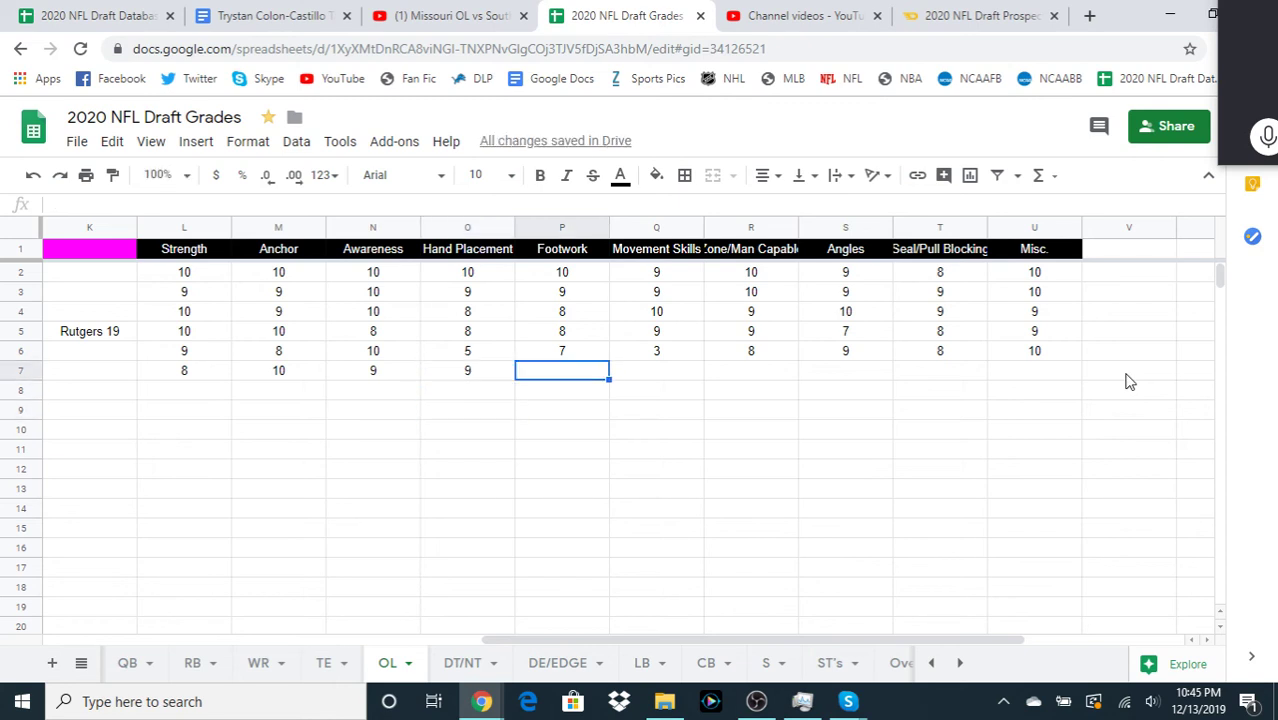
{"action": "key", "text": "Left"}
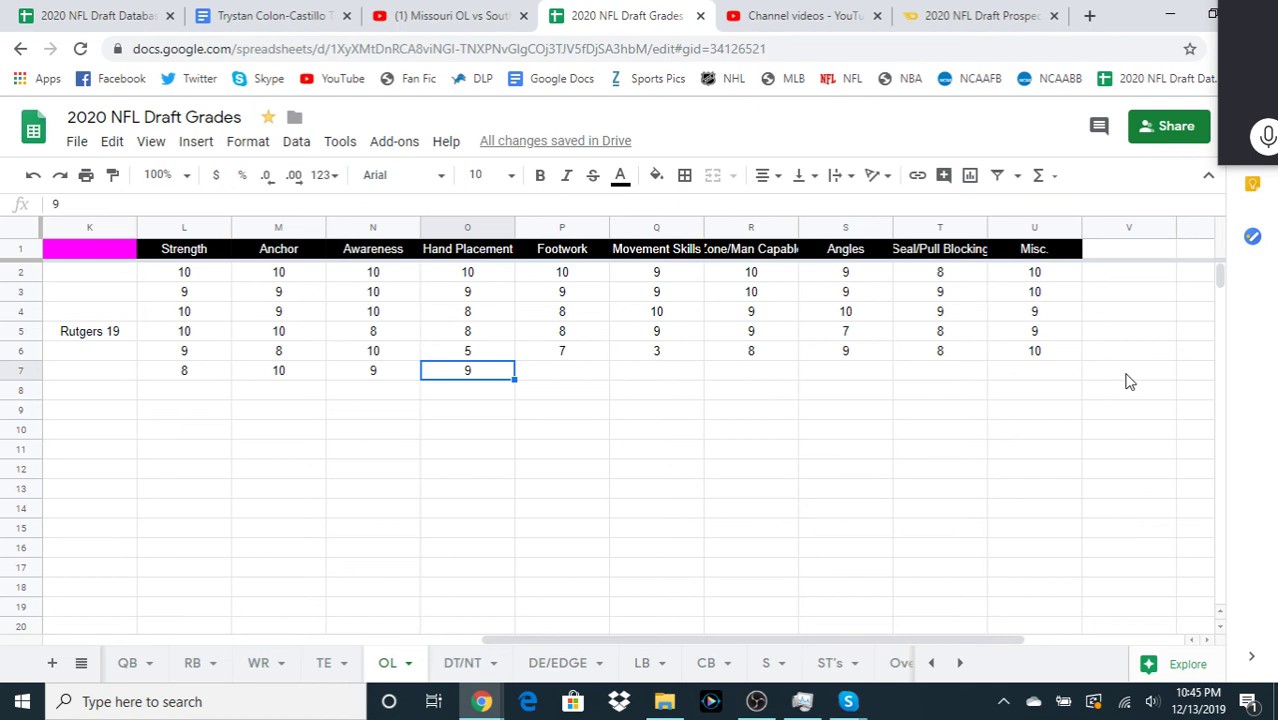
{"action": "key", "text": "Right"}
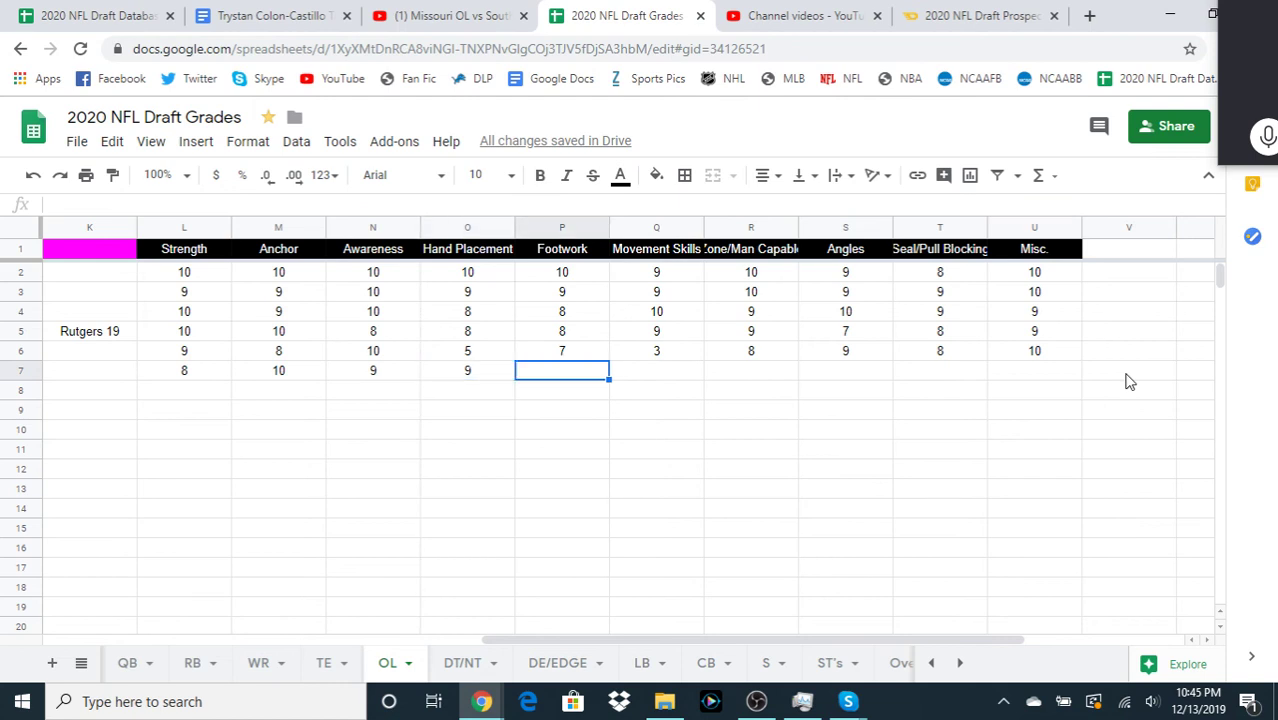
{"action": "type", "text": "9"}
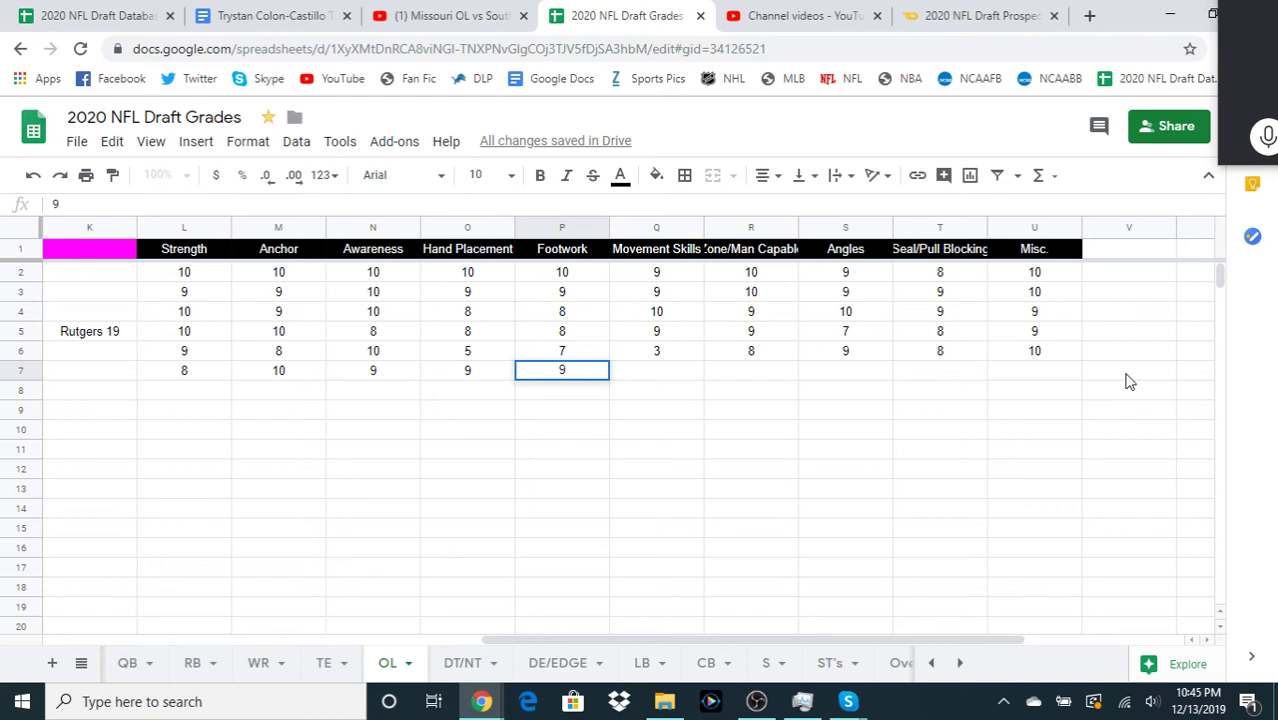
{"action": "key", "text": "Return"}
{"action": "key", "text": "Up"}
{"action": "key", "text": "Down"}
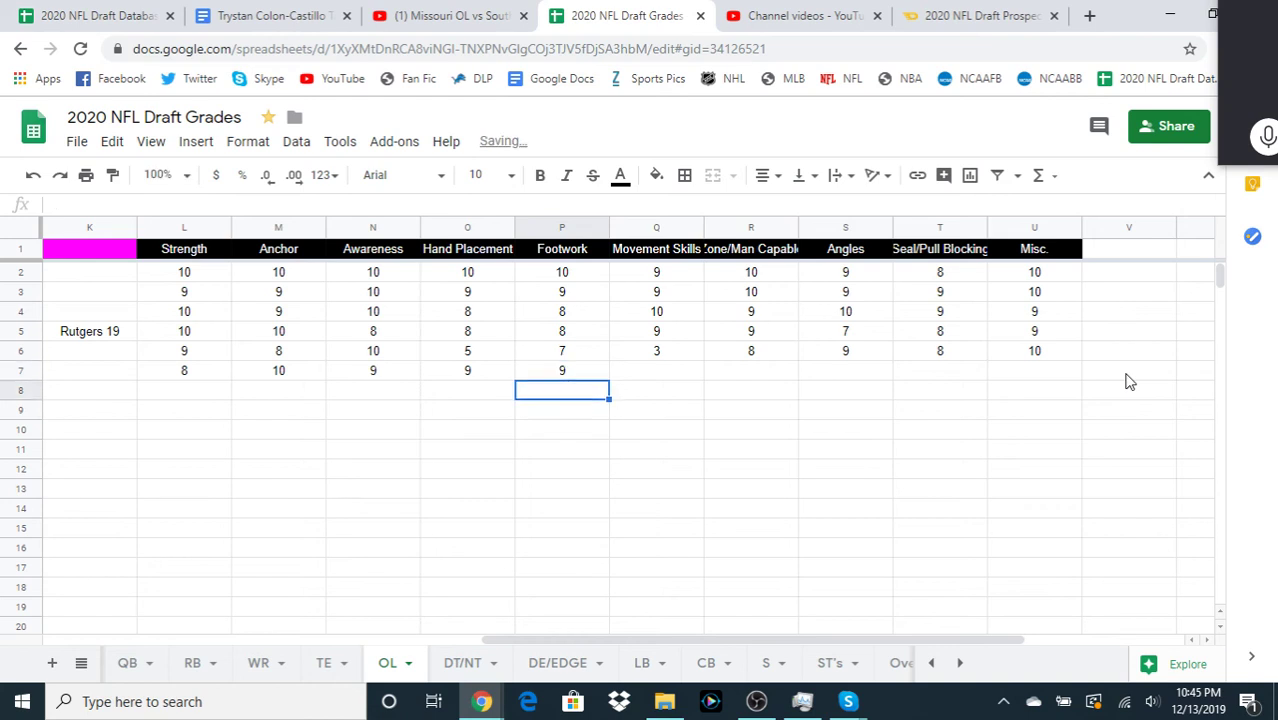
- Enter a Movement Skills rating of 9 for the Missouri player in row 7
{"action": "key", "text": "Up"}
{"action": "key", "text": "Right"}
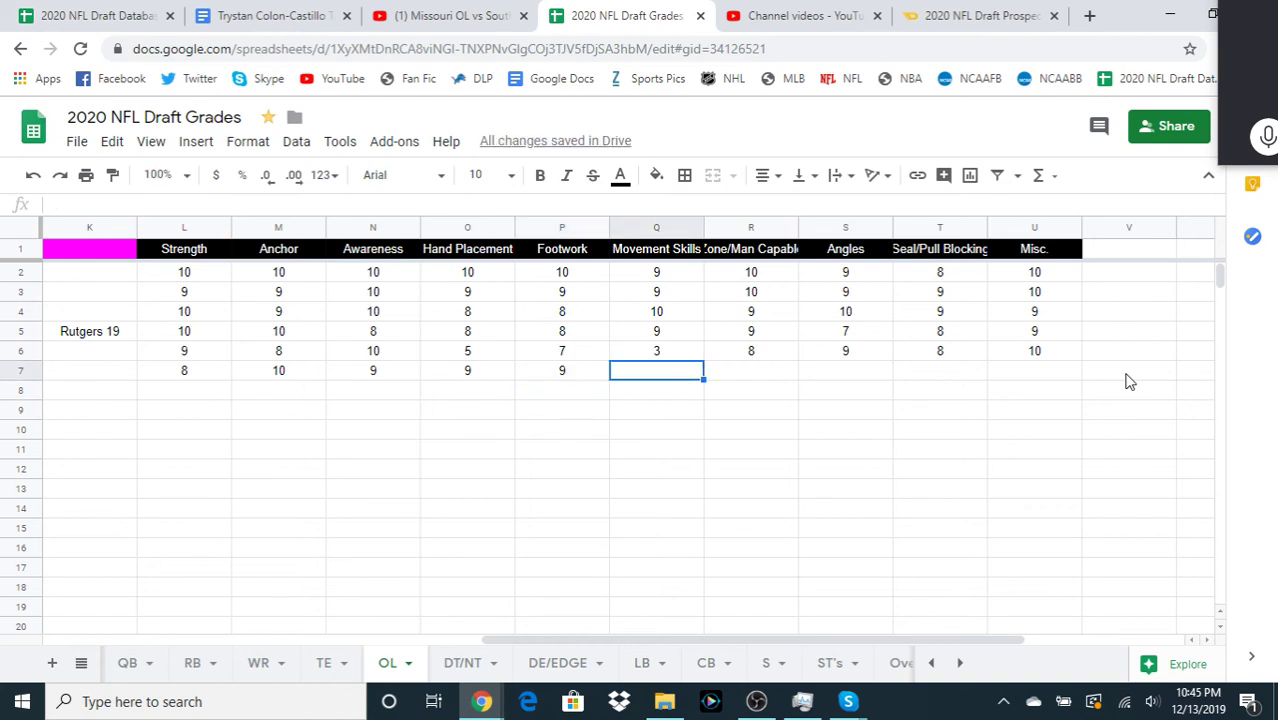
{"action": "type", "text": "9"}
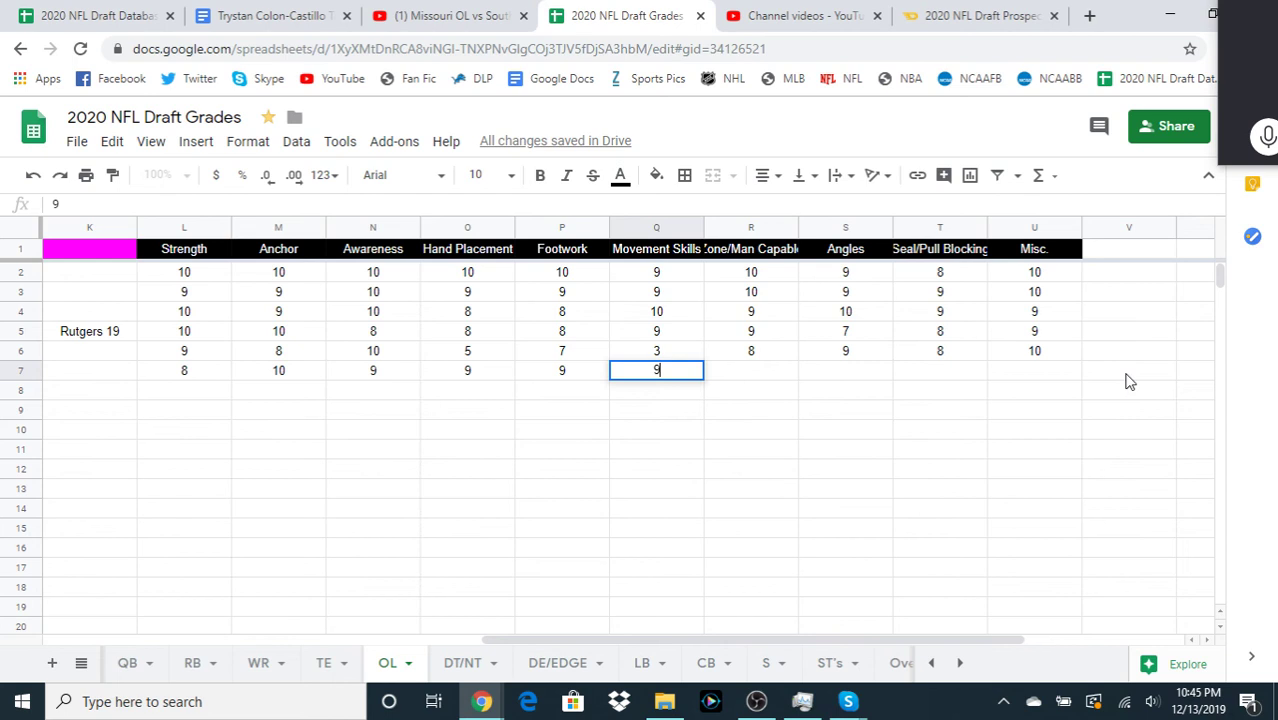
{"action": "key", "text": "Return"}
{"action": "key", "text": "Up"}
{"action": "key", "text": "Down"}
{"action": "key", "text": "Left"}
{"action": "key", "text": "Up"}
{"action": "key", "text": "Right"}
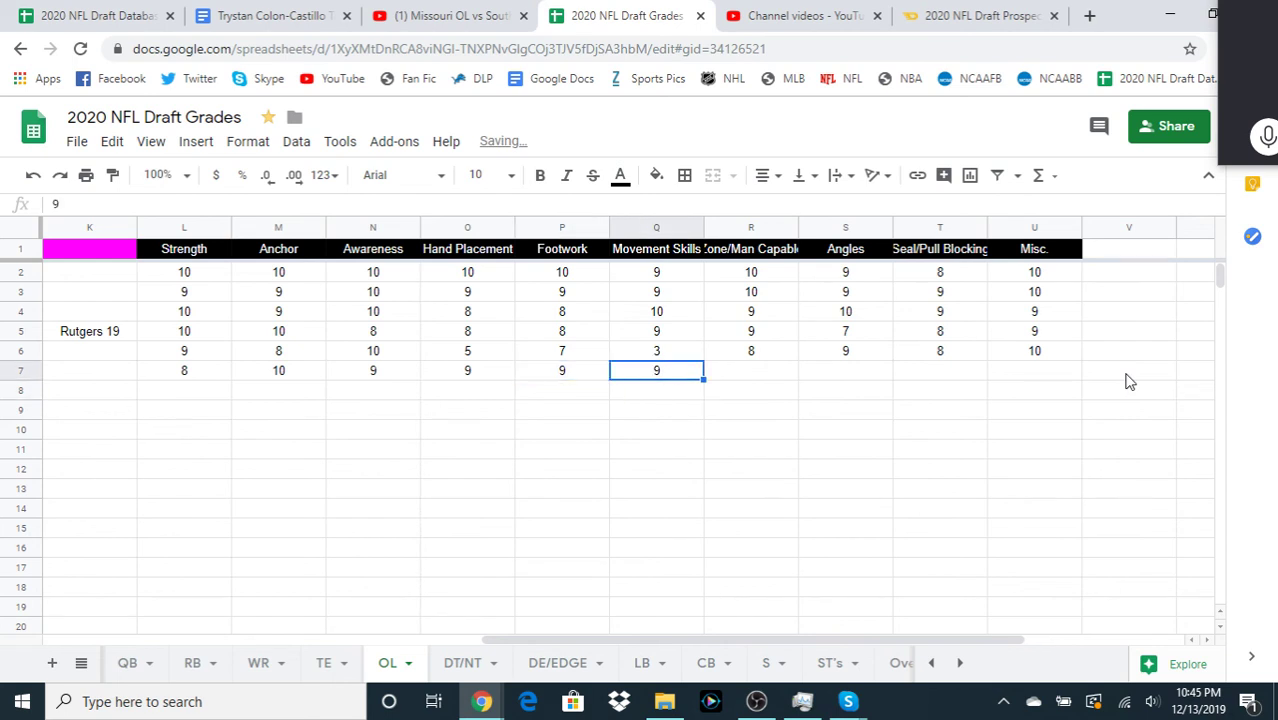
{"action": "key", "text": "Left"}
{"action": "key", "text": "Right"}
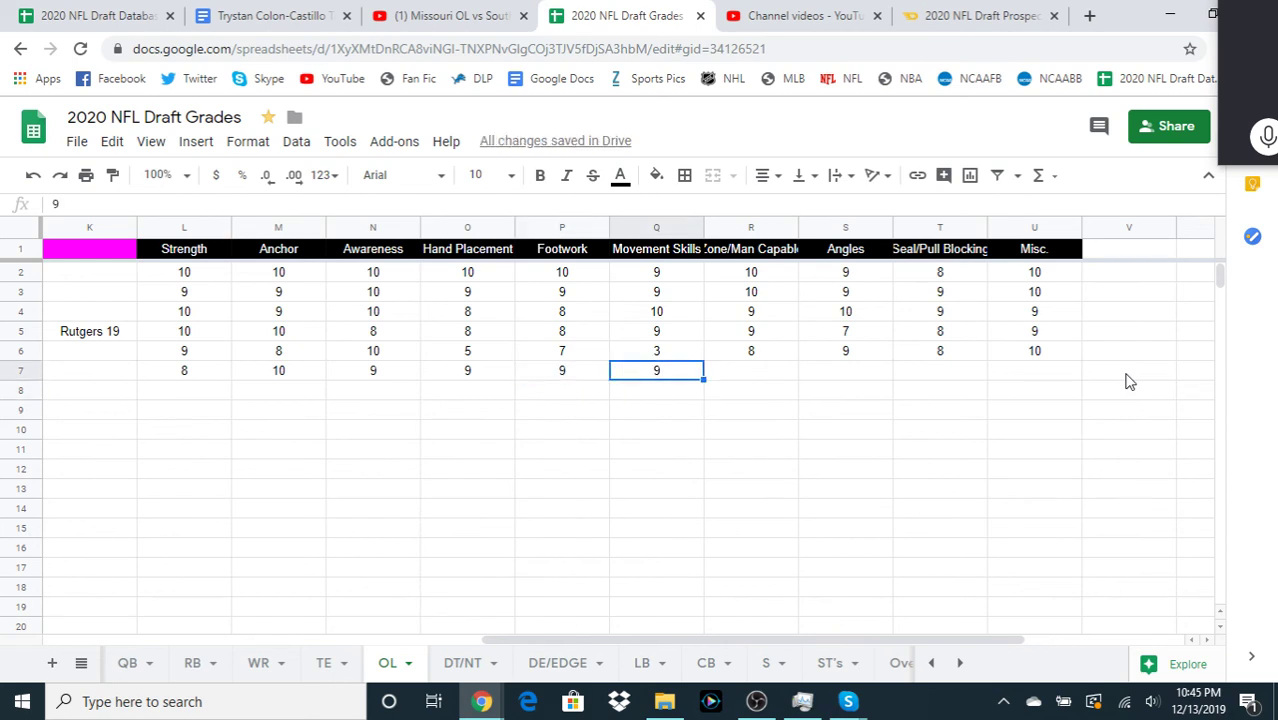
- Enter 8 as the Missouri player's zone/man rating in column R
{"action": "key", "text": "Right"}
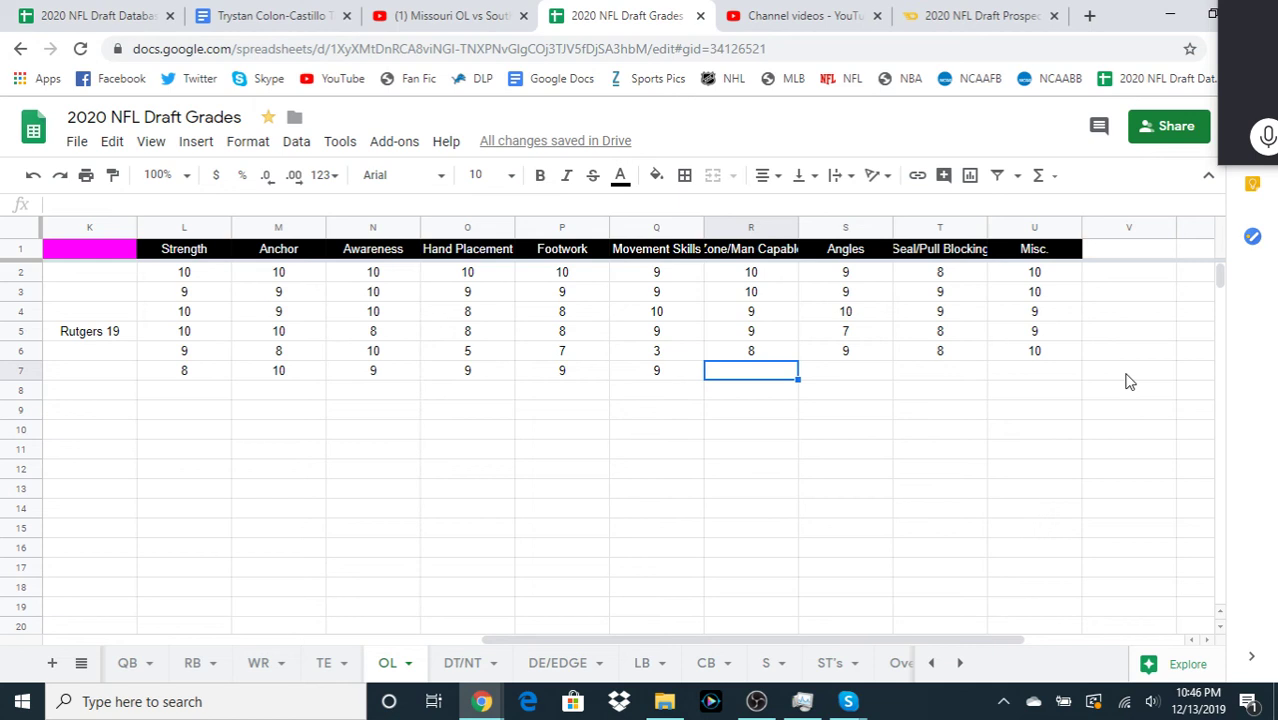
{"action": "type", "text": "8"}
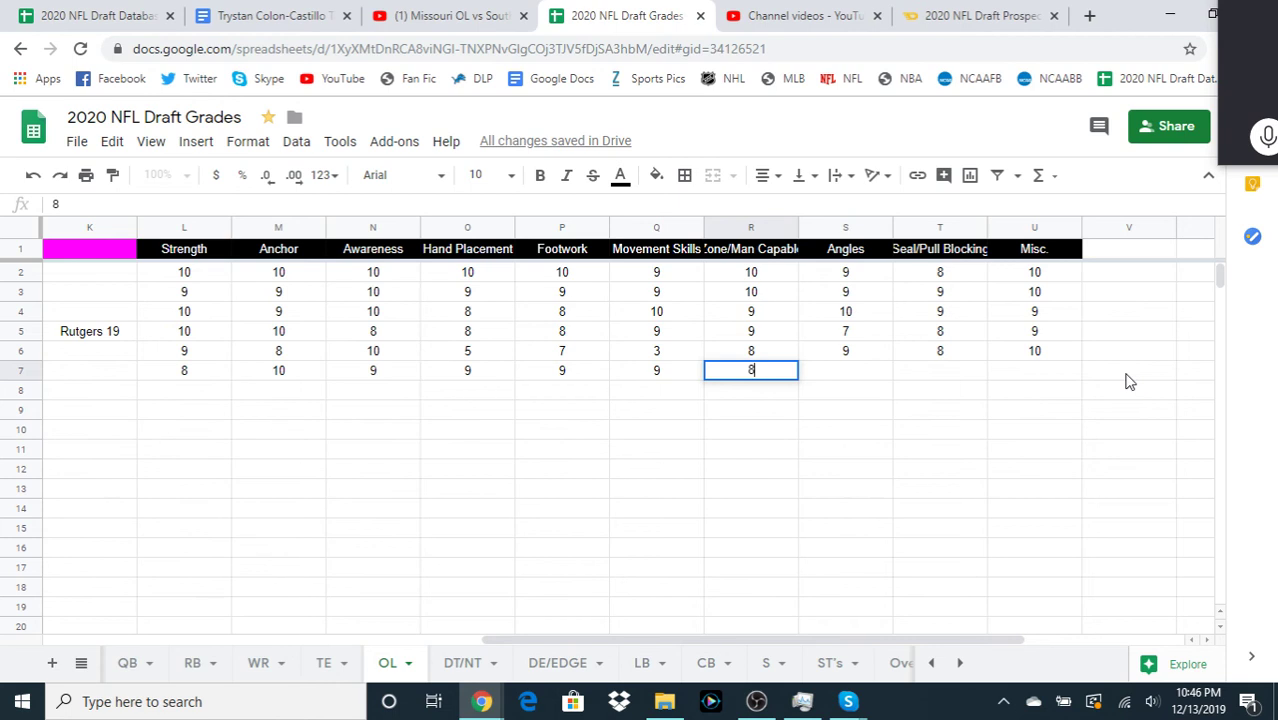
{"action": "key", "text": "Return"}
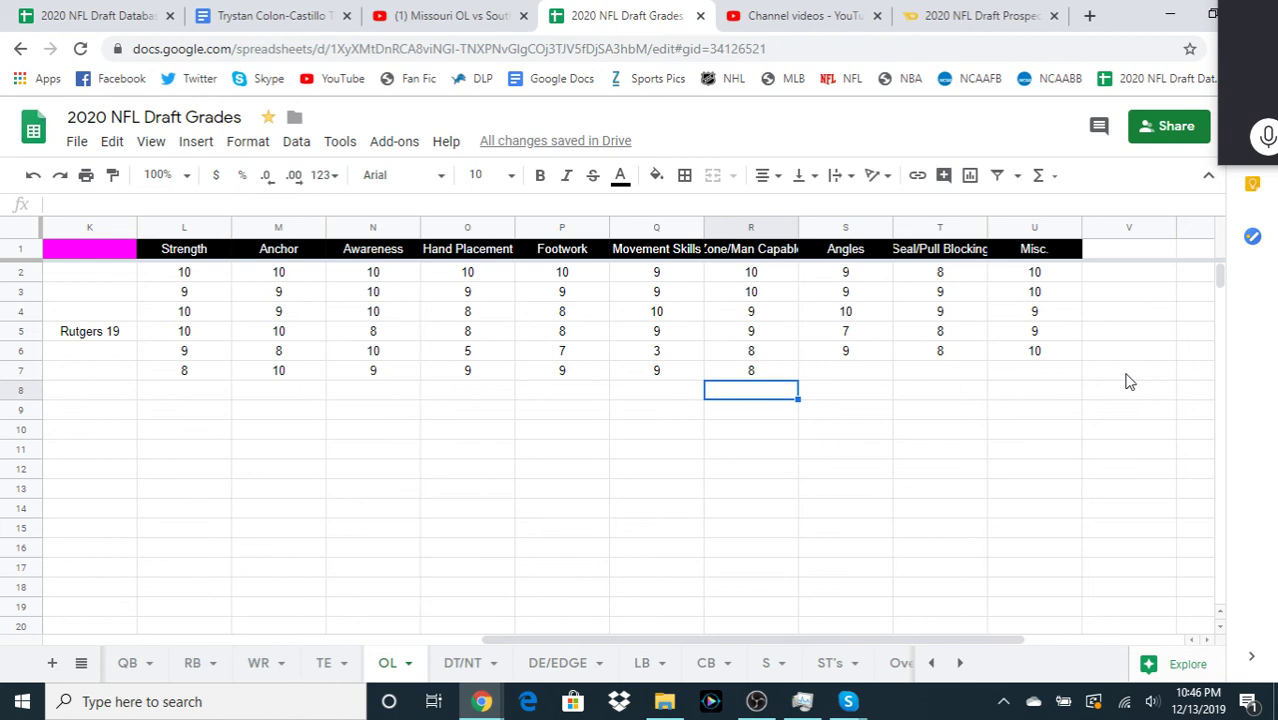
- Enter an Angles rating of 9 and a Seal/Pull Blocking rating of 3 for the Missouri player in row 7
{"action": "key", "text": "Up"}
{"action": "key", "text": "Right"}
{"action": "type", "text": "9"}
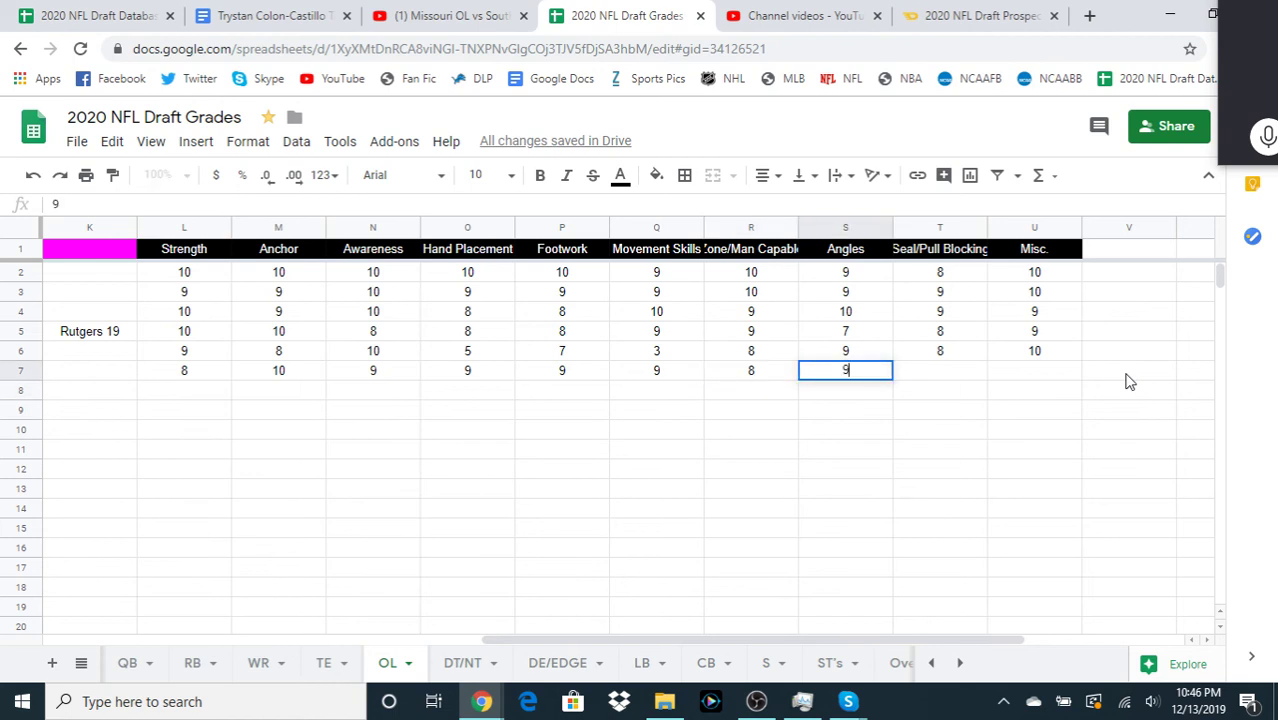
{"action": "key", "text": "Tab"}
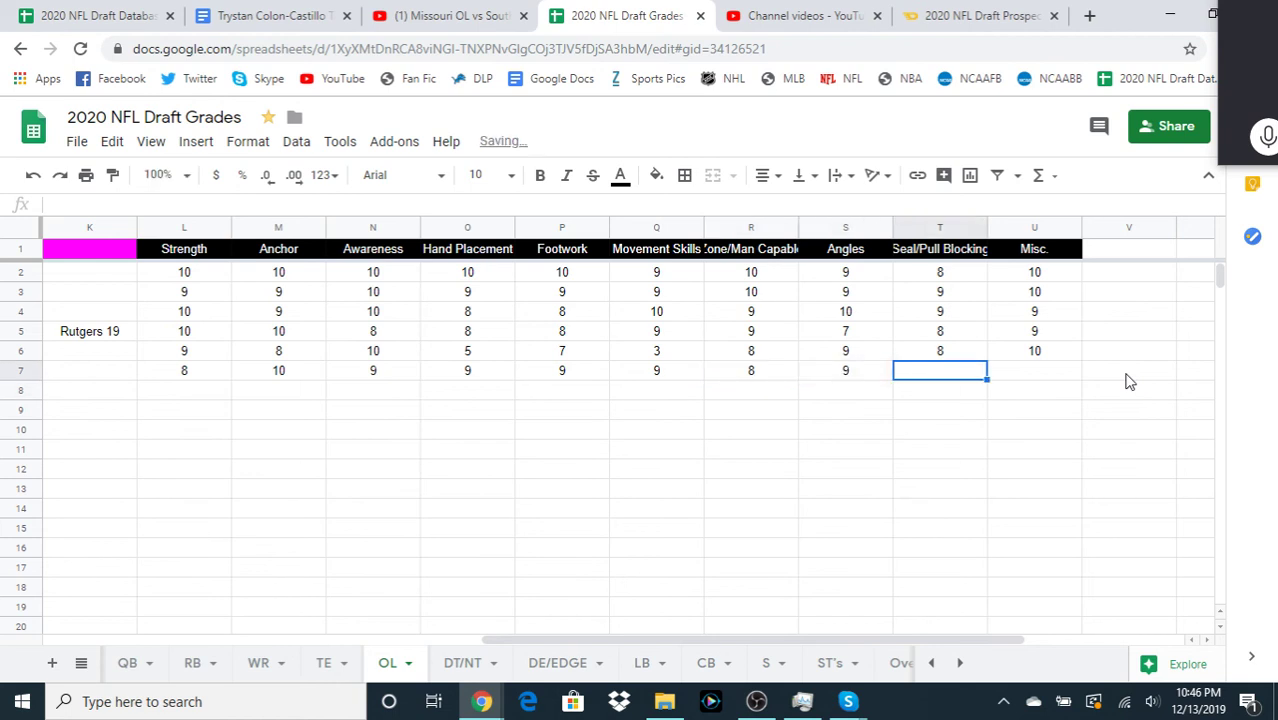
{"action": "type", "text": "3"}
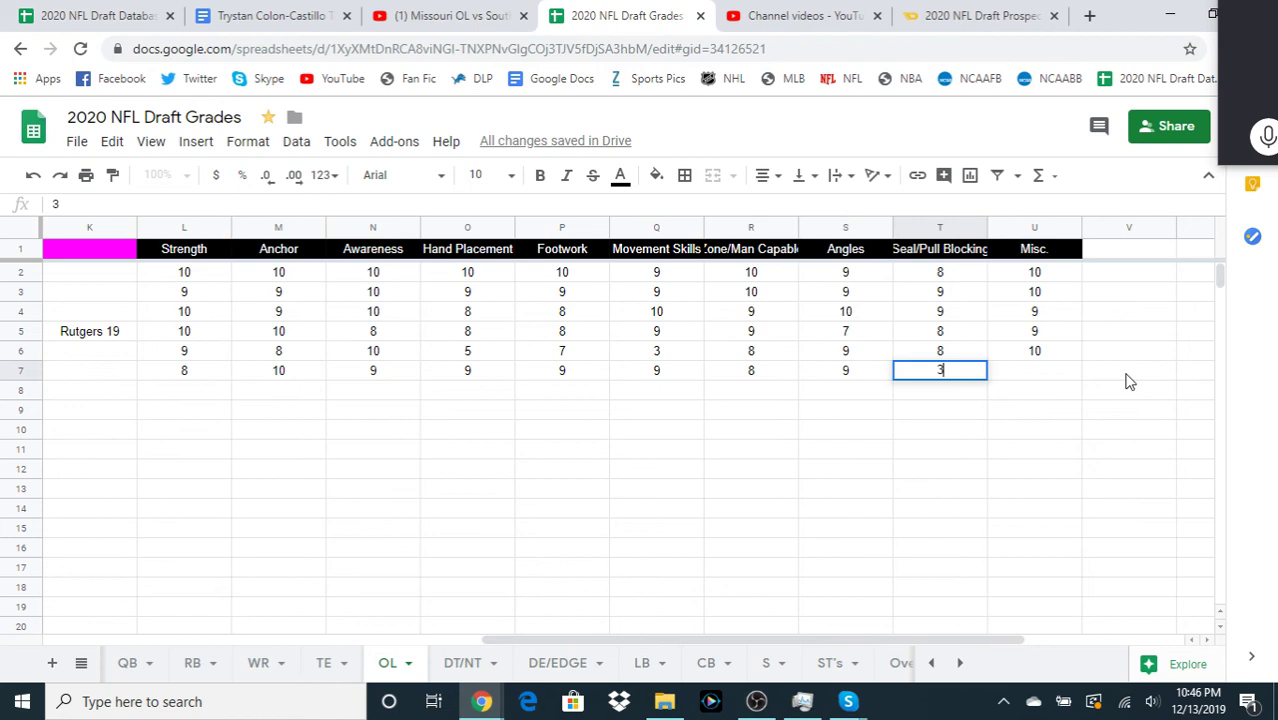
{"action": "key", "text": "Tab"}
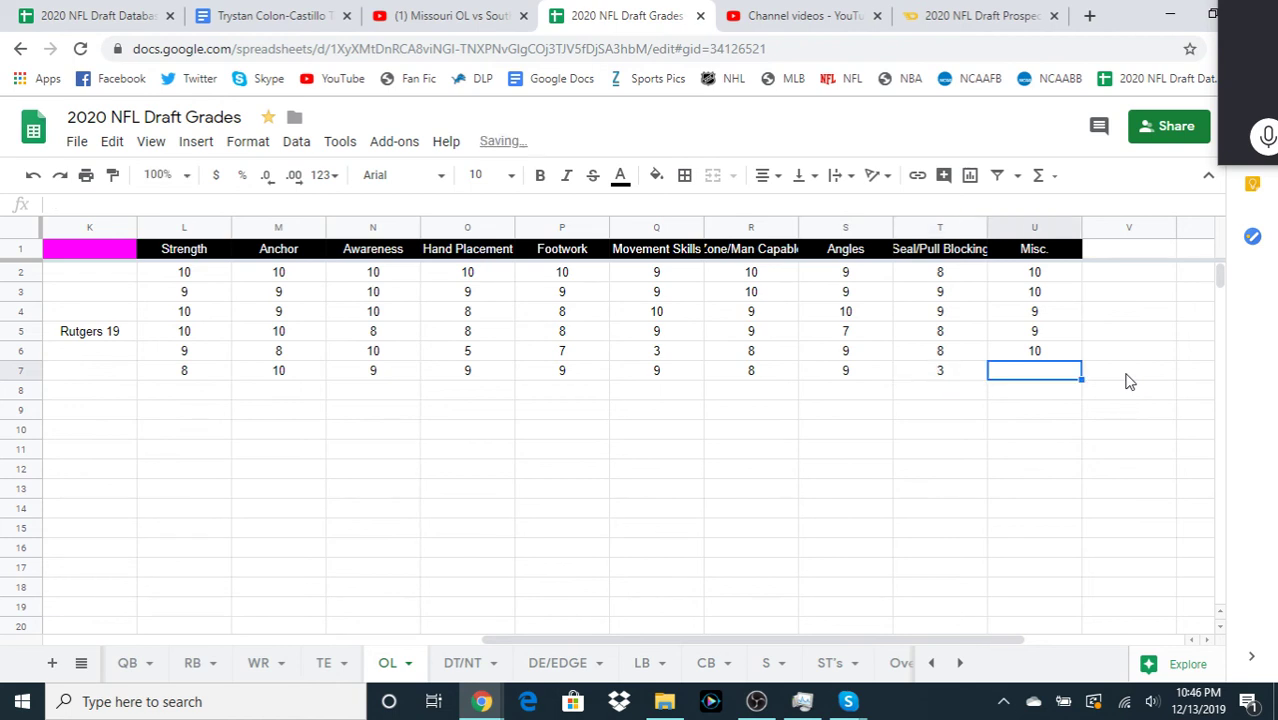
- Enter a Misc. rating of 9 for the Missouri player in row 7
{"action": "key", "text": "Left"}
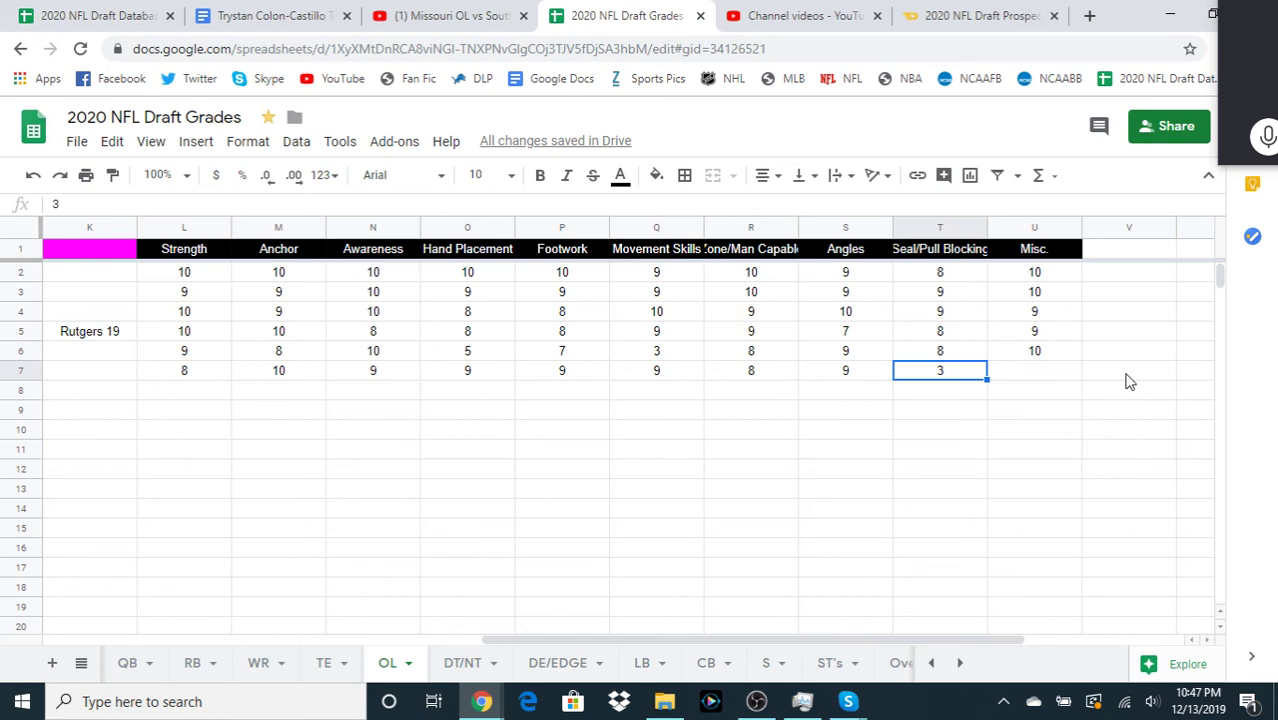
{"action": "key", "text": "Tab"}
{"action": "type", "text": "9"}
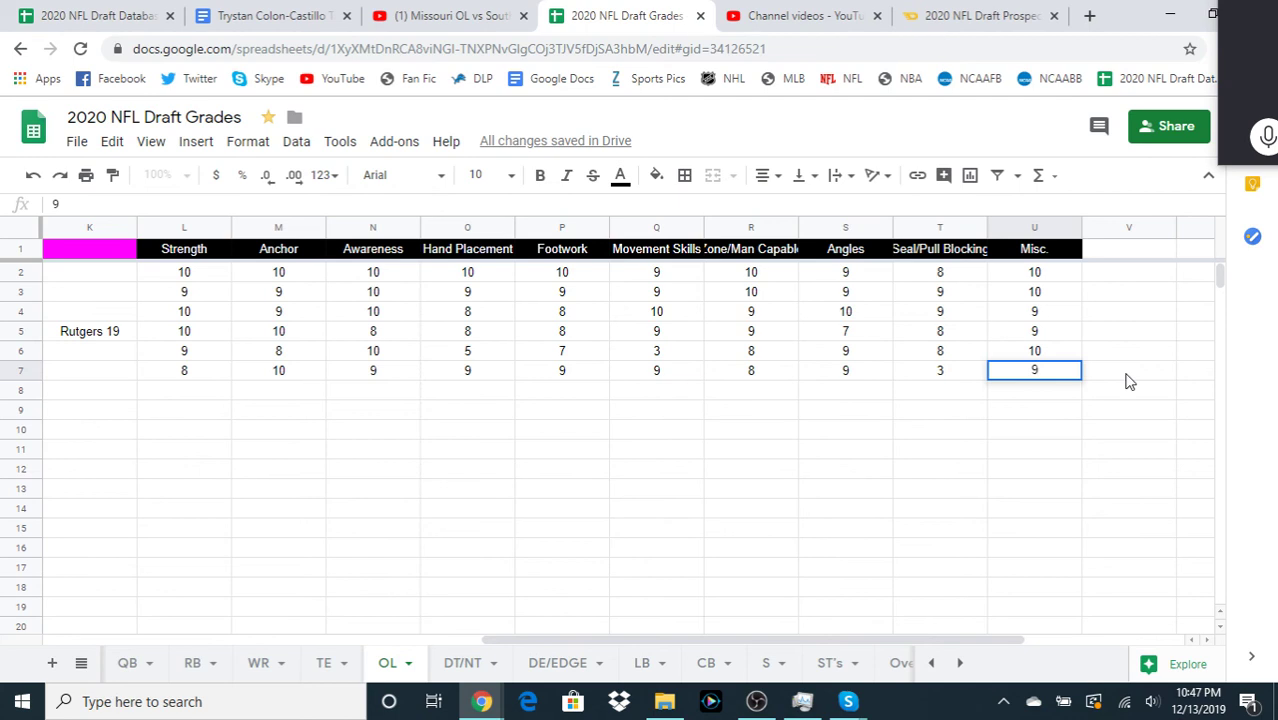
{"action": "key", "text": "Return"}
- Review the Missouri player's category ratings in row 7, from Strength through Seal/Pull Blocking
{"action": "key", "text": "Left"}
{"action": "key", "text": "Left"}
{"action": "key", "text": "Left"}
{"action": "key", "text": "Left"}
{"action": "key", "text": "Left"}
{"action": "key", "text": "Left"}
{"action": "key", "text": "Left"}
{"action": "key", "text": "Left"}
{"action": "key", "text": "Left"}
{"action": "key", "text": "Left"}
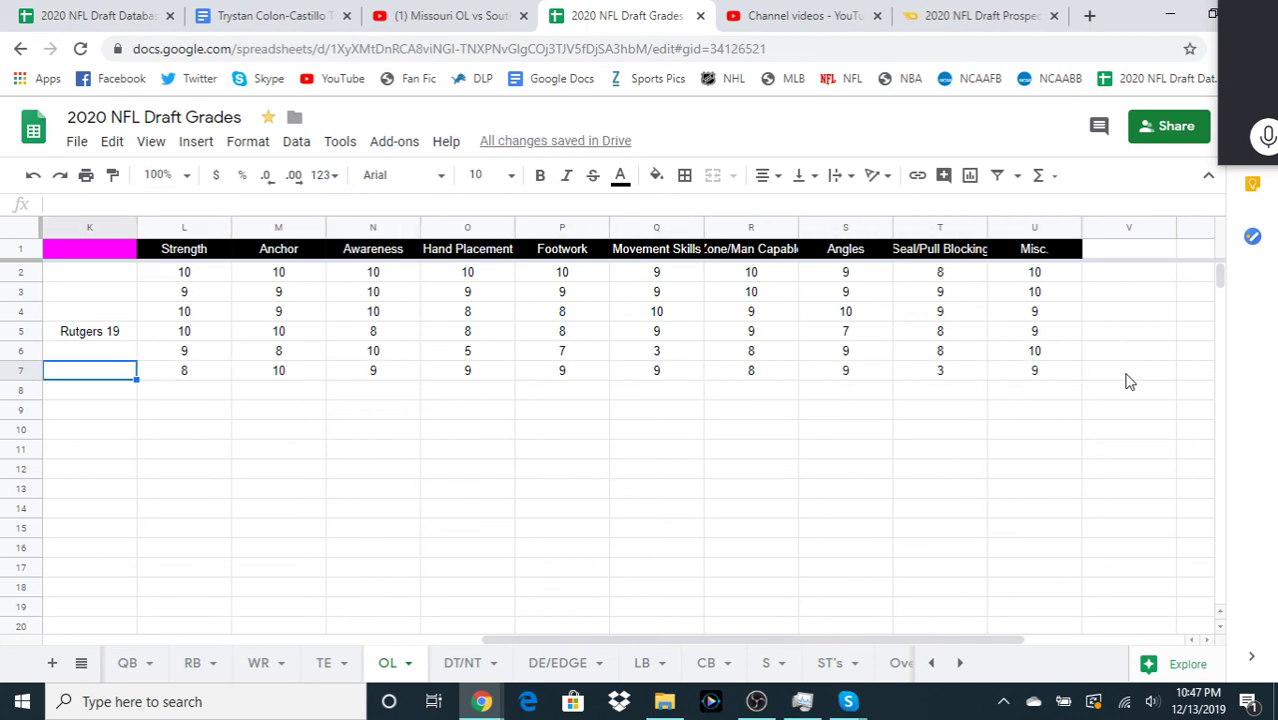
{"action": "key", "text": "Right"}
{"action": "key", "text": "Right"}
{"action": "key", "text": "Right"}
{"action": "key", "text": "Right"}
{"action": "key", "text": "Right"}
{"action": "key", "text": "Right"}
{"action": "key", "text": "Right"}
{"action": "key", "text": "Right"}
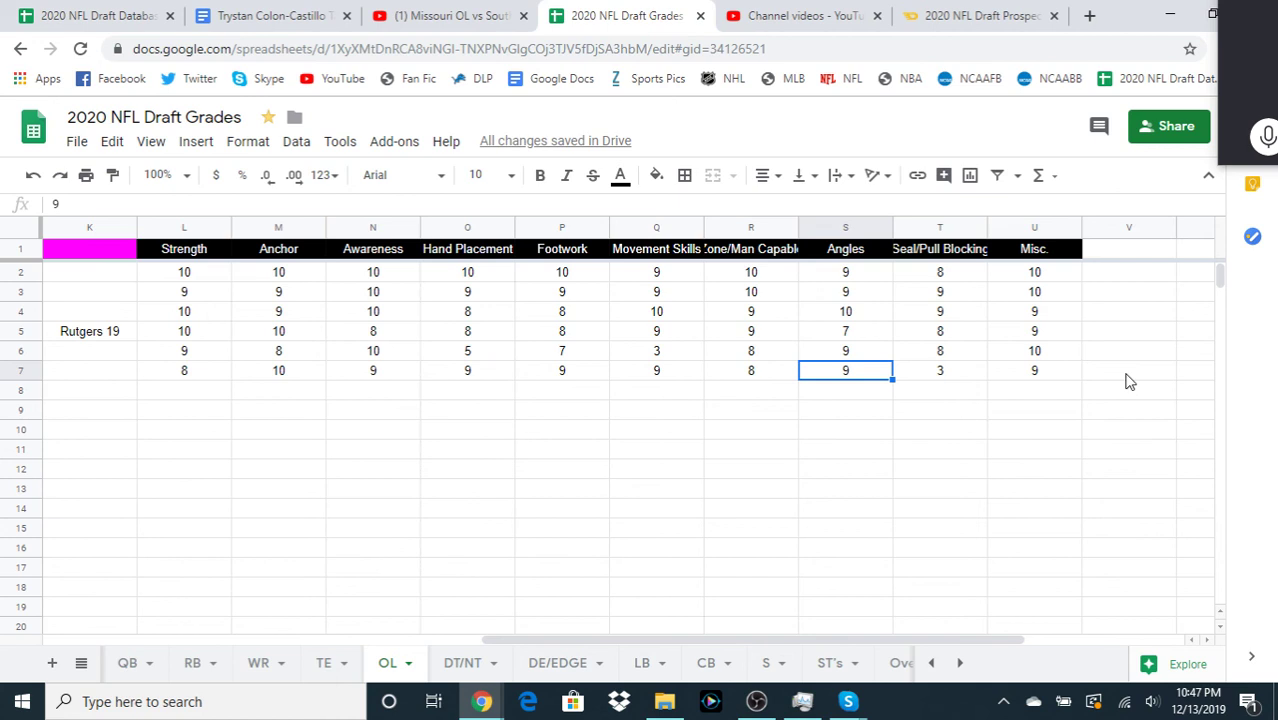
{"action": "key", "text": "Left"}
{"action": "key", "text": "Left"}
{"action": "key", "text": "Left"}
{"action": "key", "text": "Left"}
{"action": "key", "text": "Left"}
{"action": "key", "text": "Left"}
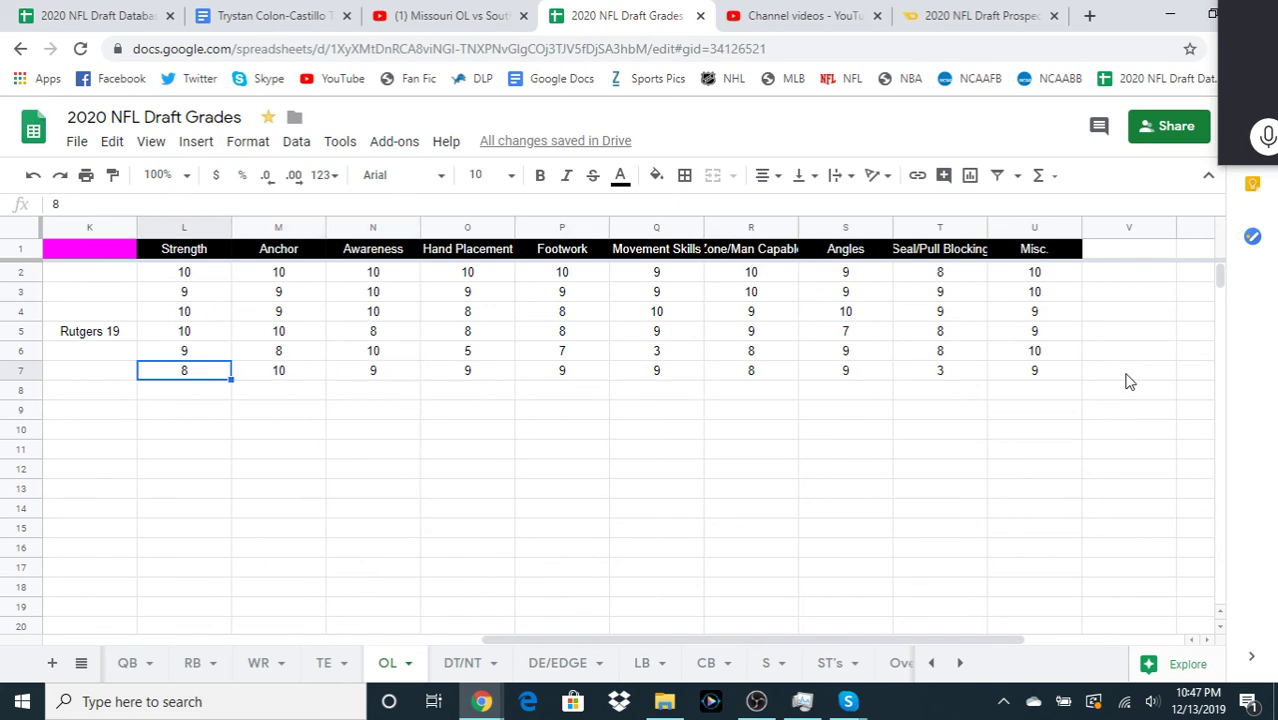
{"action": "key", "text": "Right"}
{"action": "key", "text": "Left"}
{"action": "key", "text": "Left"}
{"action": "key", "text": "Right"}
{"action": "key", "text": "Right"}
{"action": "key", "text": "Right"}
{"action": "key", "text": "Right"}
{"action": "key", "text": "Right"}
{"action": "key", "text": "Right"}
{"action": "key", "text": "Right"}
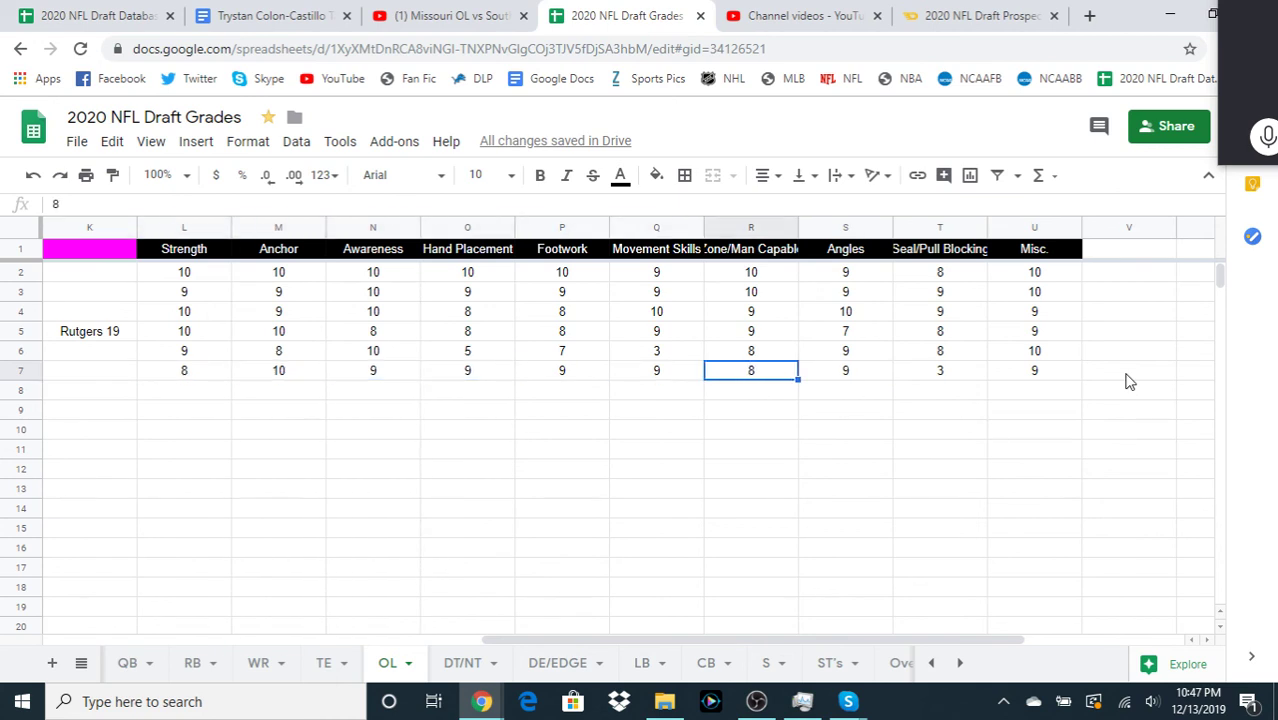
{"action": "key", "text": "Right"}
{"action": "key", "text": "Right"}
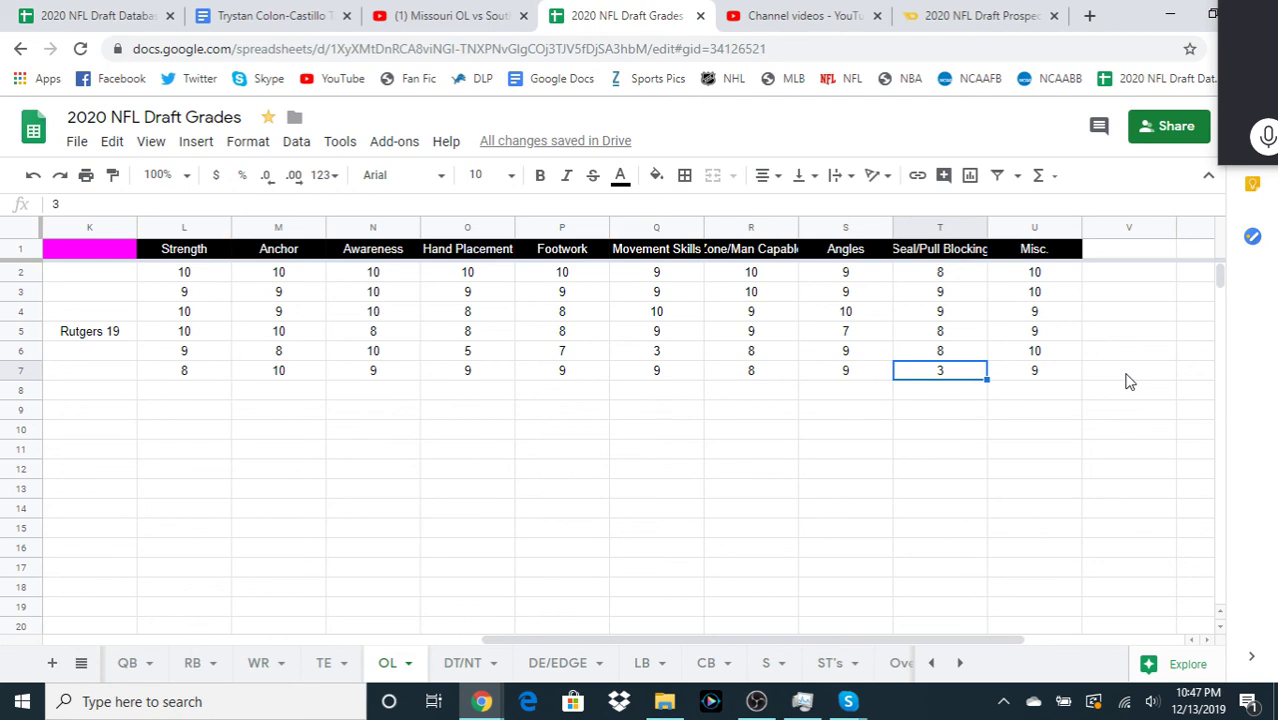
- Enter an overall grade of 83/100 for the Missouri player in row 7
{"action": "key", "text": "Left"}
{"action": "key", "text": "Left"}
{"action": "key", "text": "Left"}
{"action": "key", "text": "Left"}
{"action": "key", "text": "Left"}
{"action": "key", "text": "Left"}
{"action": "key", "text": "Left"}
{"action": "key", "text": "Left"}
{"action": "key", "text": "Left"}
{"action": "key", "text": "Left"}
{"action": "key", "text": "Left"}
{"action": "key", "text": "Left"}
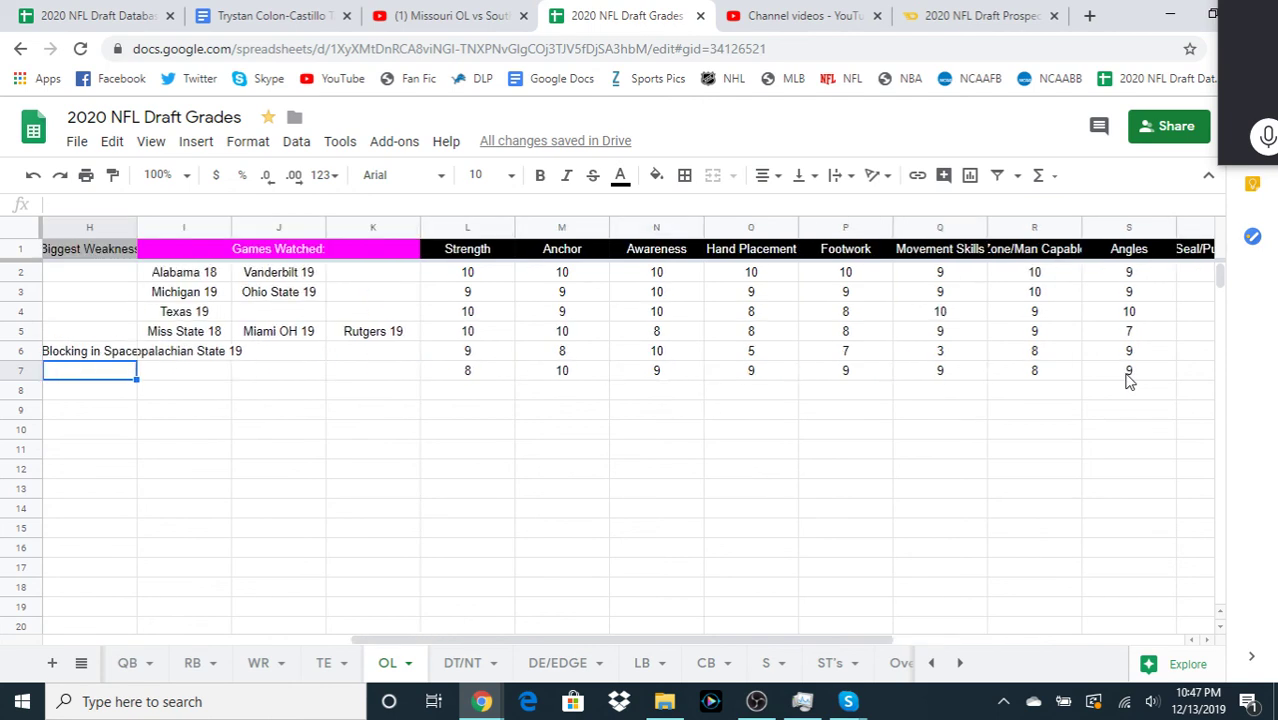
{"action": "key", "text": "Left"}
{"action": "key", "text": "Left"}
{"action": "key", "text": "Left"}
{"action": "key", "text": "Left"}
{"action": "key", "text": "Left"}
{"action": "key", "text": "Left"}
{"action": "key", "text": "Left"}
{"action": "key", "text": "Right"}
{"action": "key", "text": "Right"}
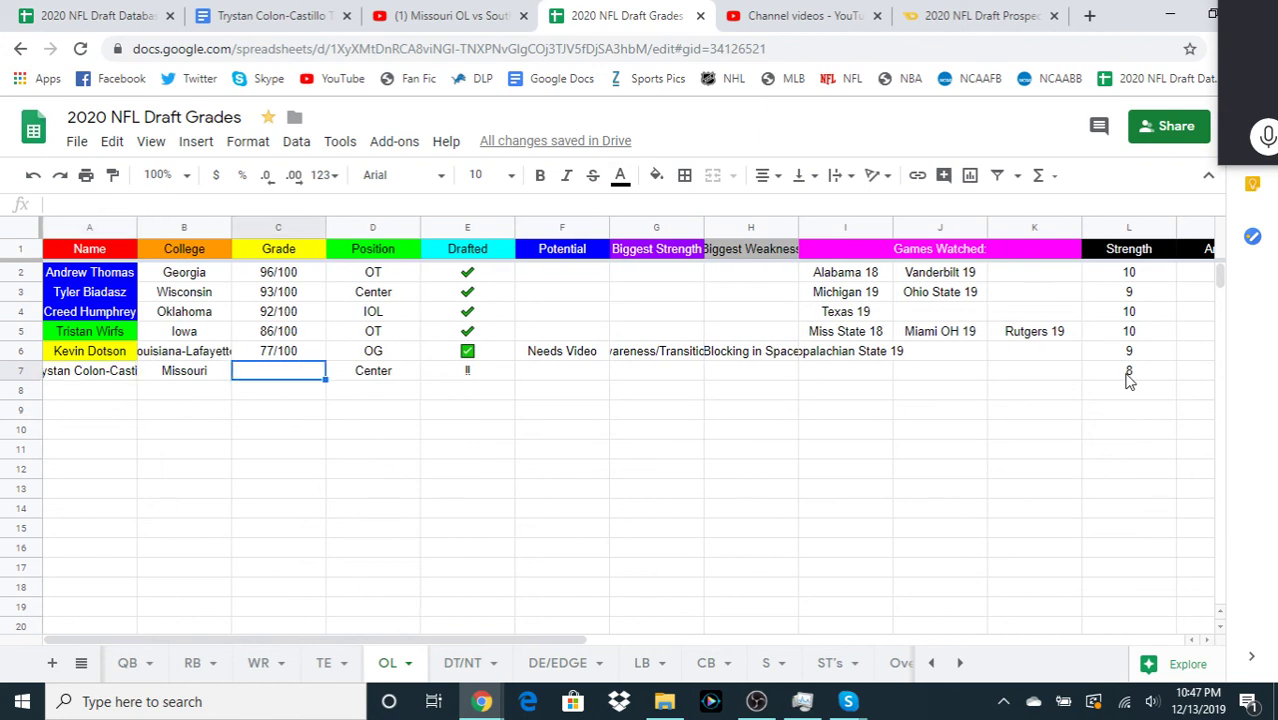
{"action": "type", "text": "8"}
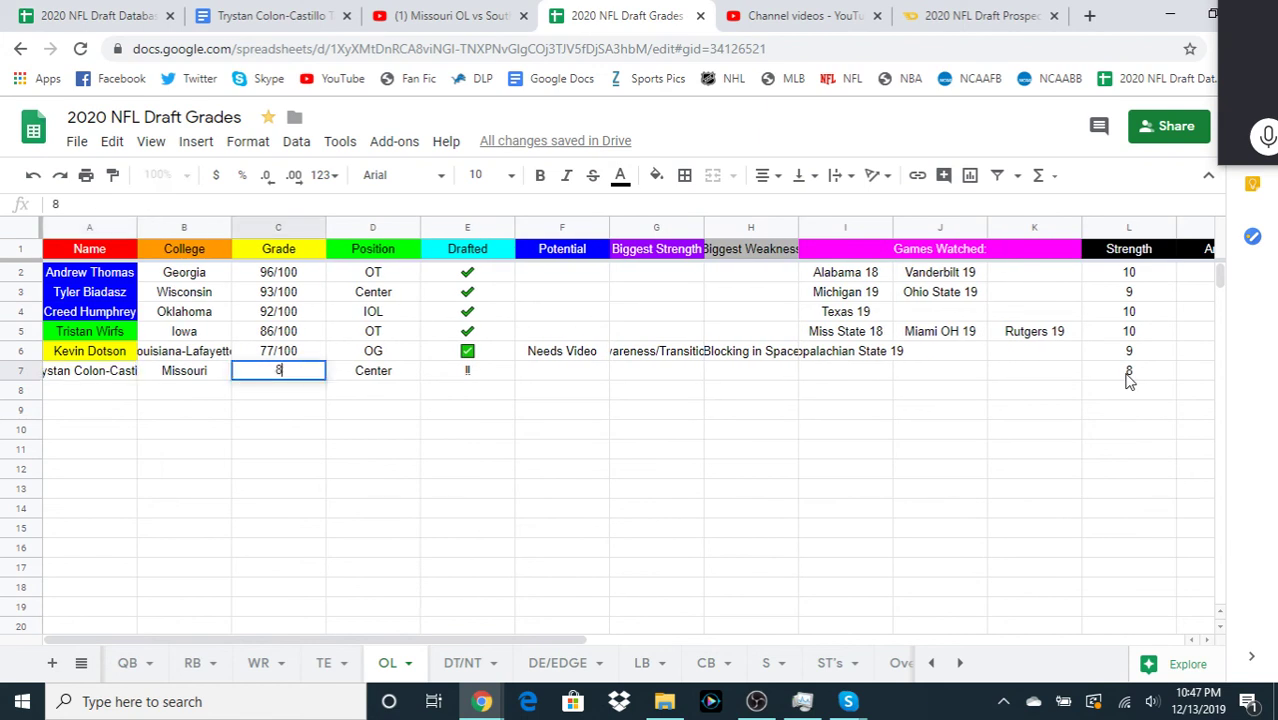
{"action": "type", "text": "3/100"}
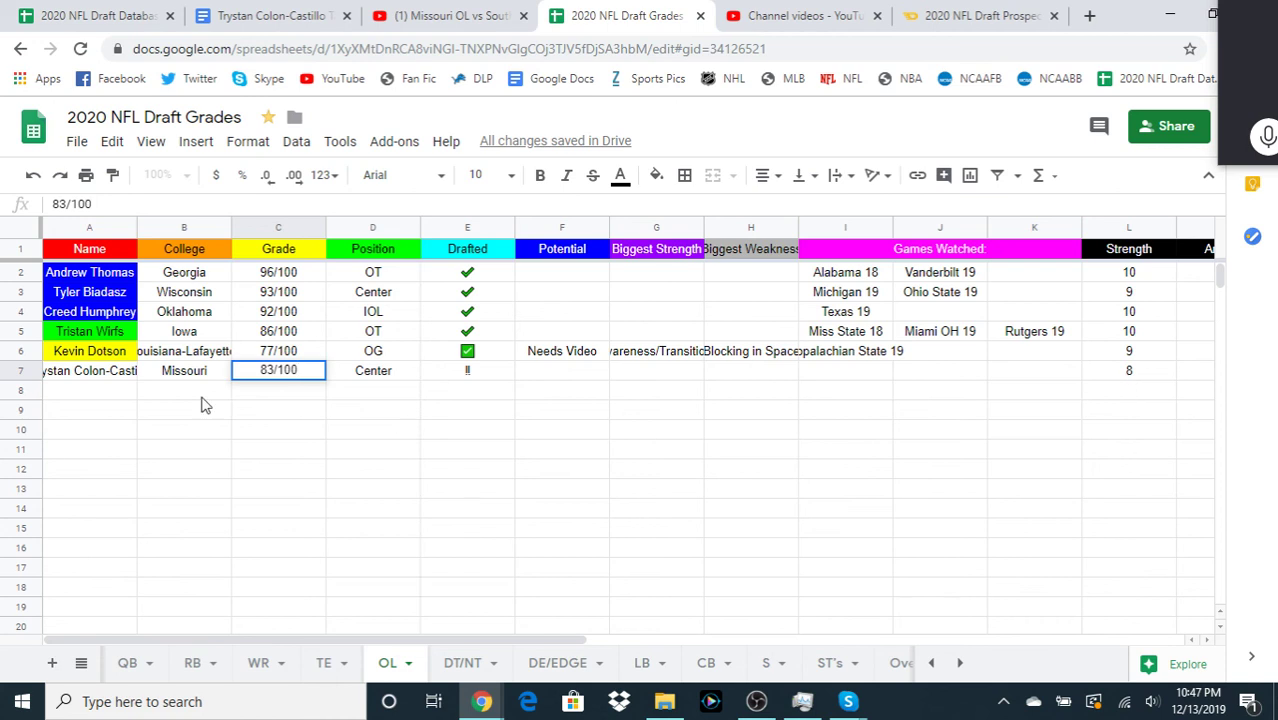
- Fill the Missouri player's name cell in row 7 with yellow
{"action": "left_click", "coordinate": [125, 375]}
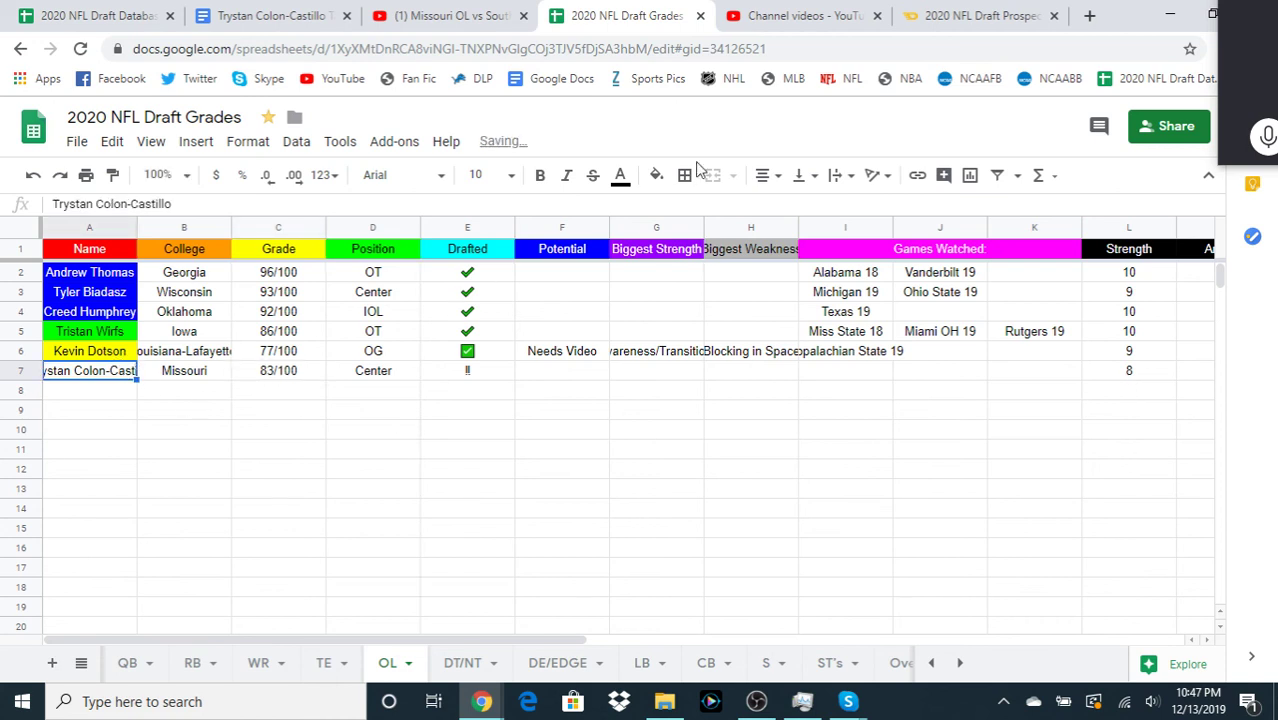
{"action": "left_click", "coordinate": [656, 178]}
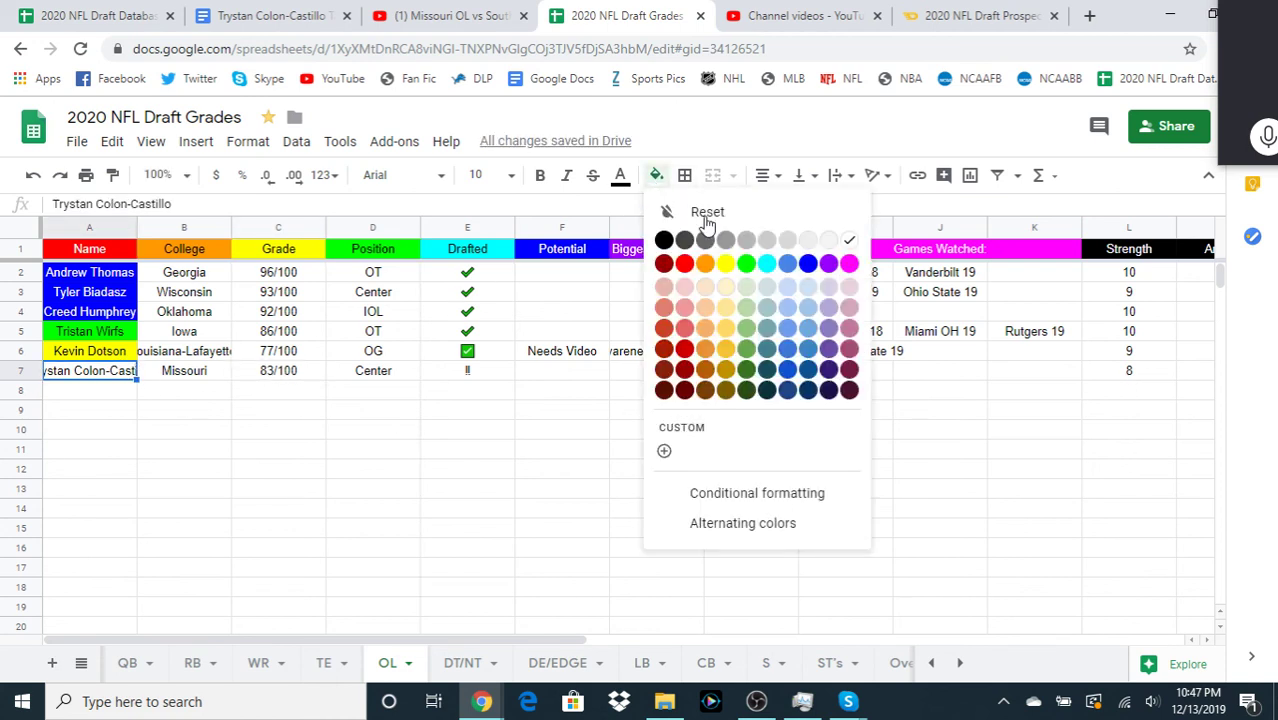
{"action": "left_click", "coordinate": [722, 263]}
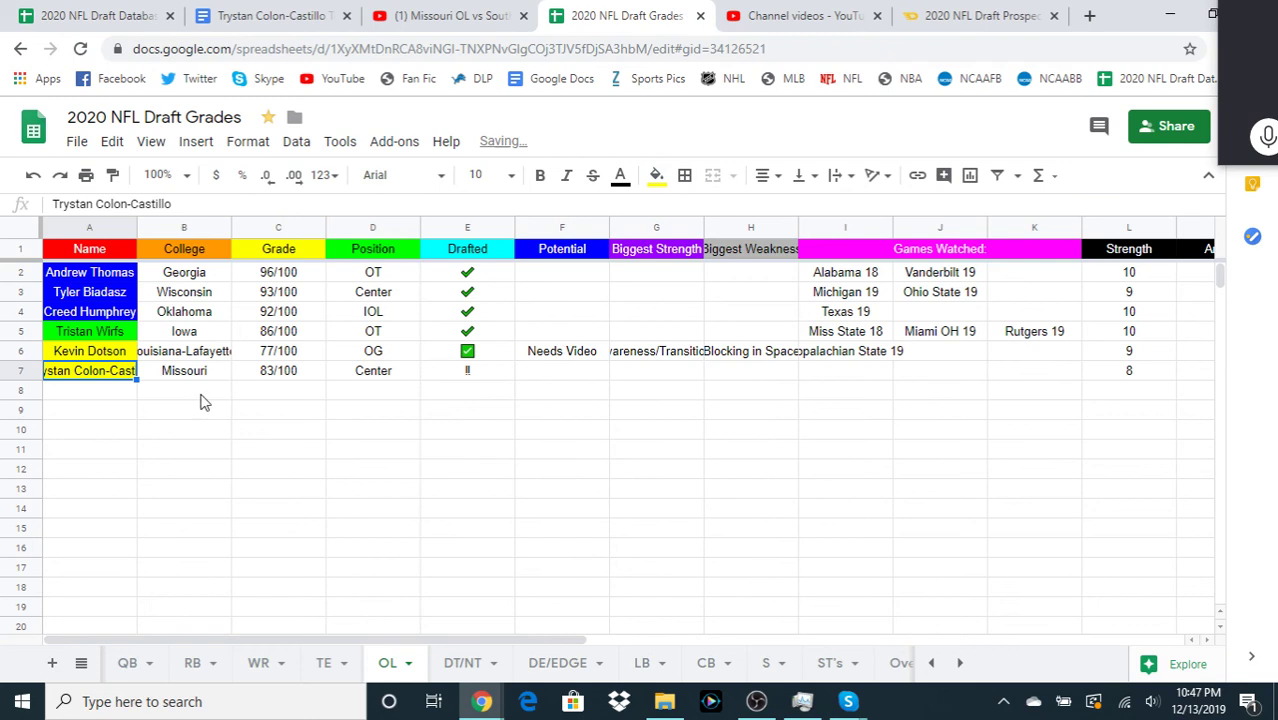
- Recheck the Missouri player's ratings across row 7 against those of the other linemen
{"action": "key", "text": "Right"}
{"action": "key", "text": "Right"}
{"action": "key", "text": "Right"}
{"action": "key", "text": "Right"}
{"action": "key", "text": "Right"}
{"action": "key", "text": "Right"}
{"action": "key", "text": "Right"}
{"action": "key", "text": "Right"}
{"action": "key", "text": "Right"}
{"action": "key", "text": "Right"}
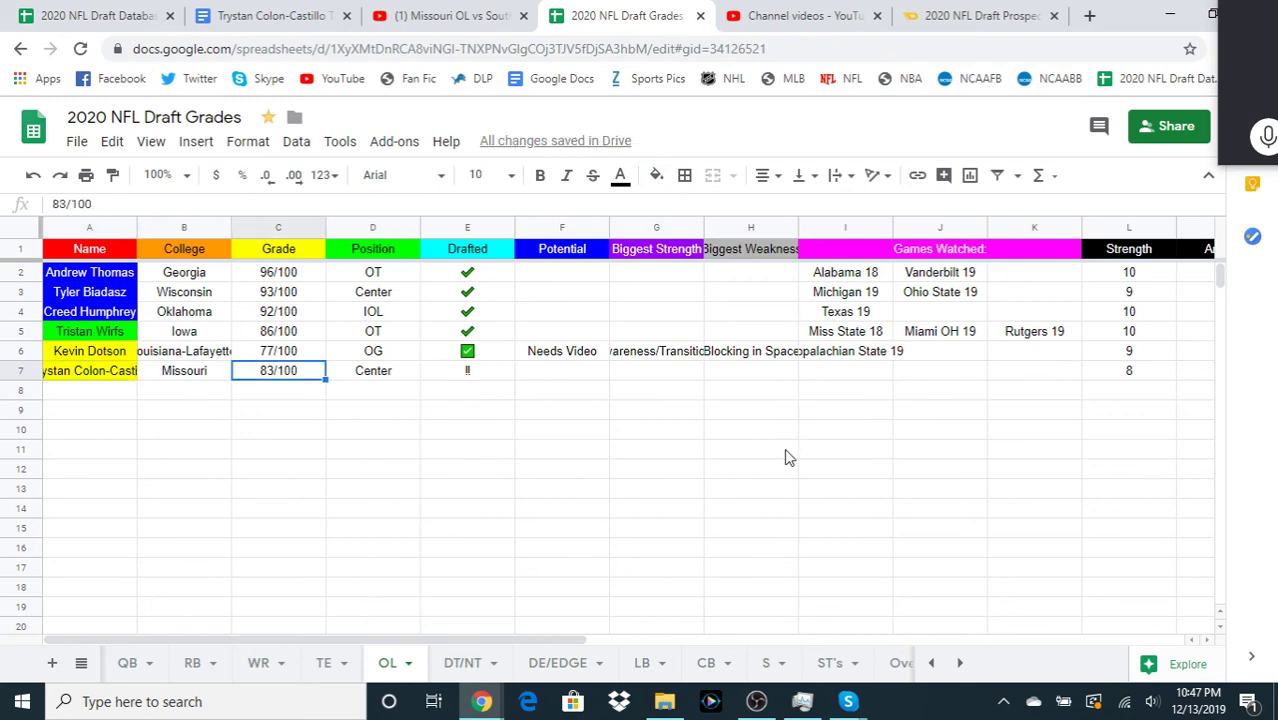
{"action": "key", "text": "Right"}
{"action": "key", "text": "Right"}
{"action": "key", "text": "Right"}
{"action": "key", "text": "Right"}
{"action": "key", "text": "Right"}
{"action": "key", "text": "Right"}
{"action": "key", "text": "Right"}
{"action": "key", "text": "Right"}
{"action": "key", "text": "Right"}
{"action": "key", "text": "Right"}
{"action": "key", "text": "Right"}
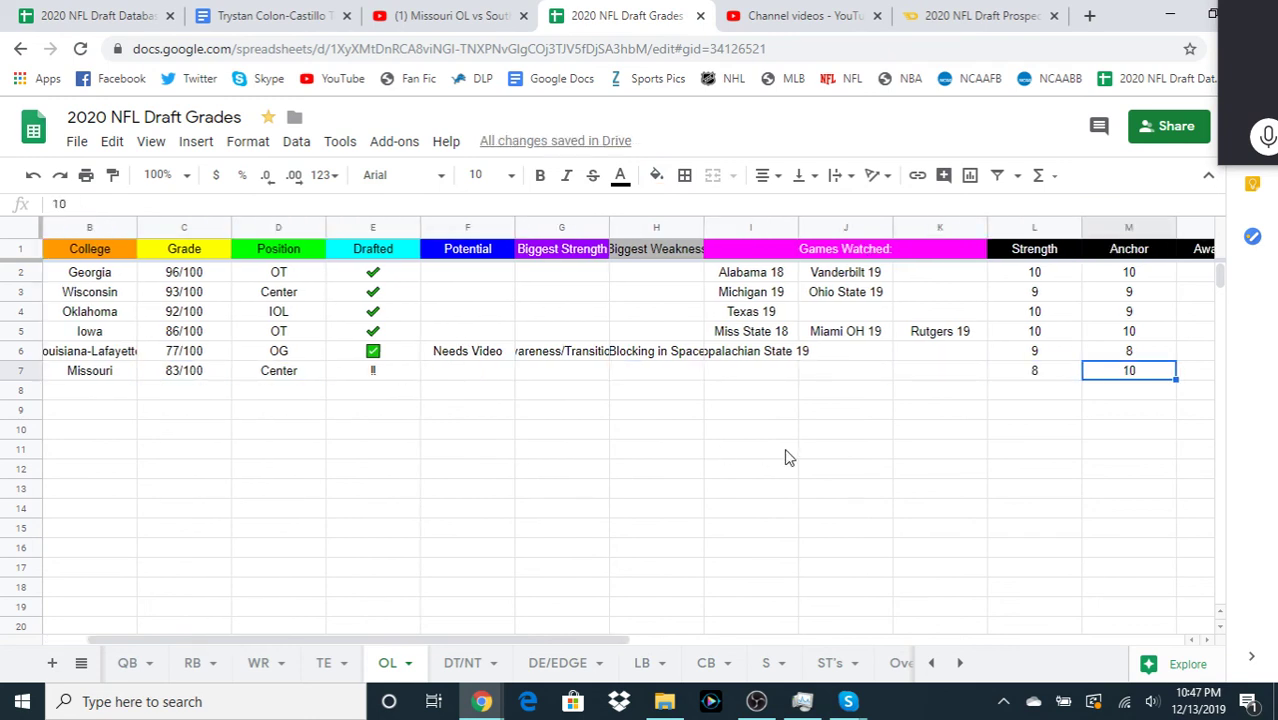
{"action": "key", "text": "Right"}
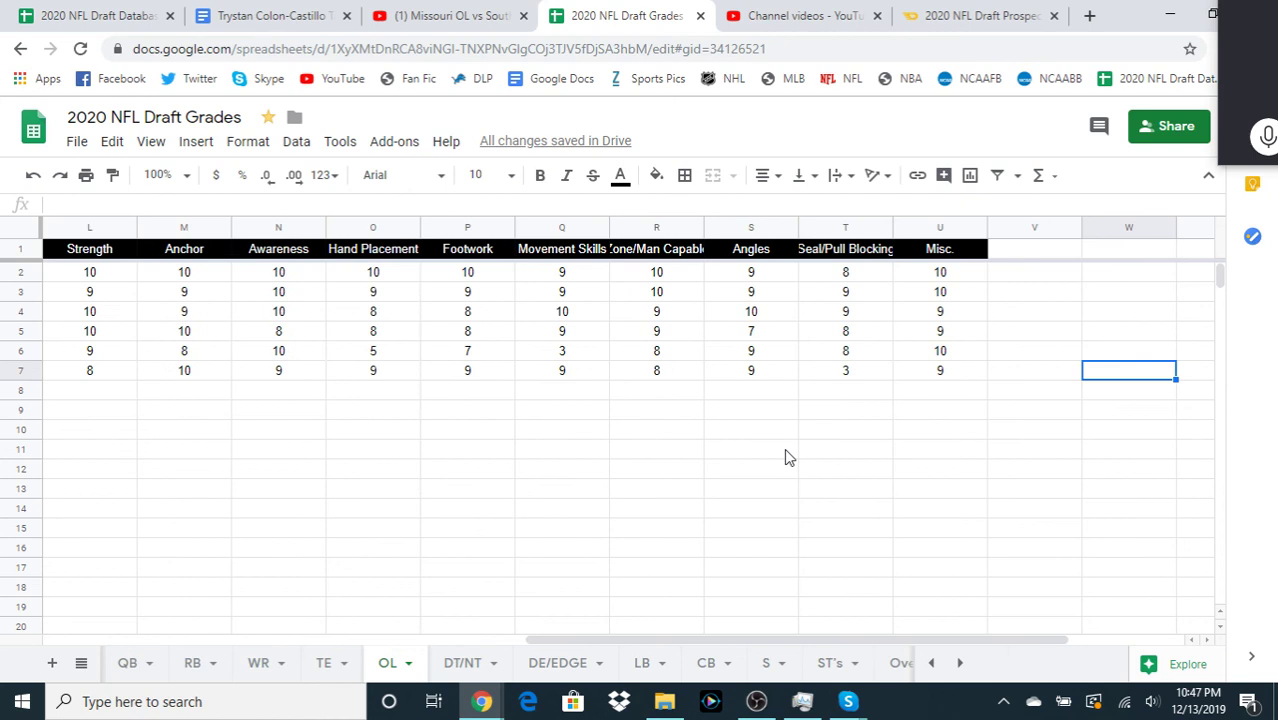
{"action": "key", "text": "Left"}
{"action": "key", "text": "Left"}
{"action": "key", "text": "Left"}
{"action": "key", "text": "Left"}
{"action": "key", "text": "Left"}
{"action": "key", "text": "Left"}
{"action": "key", "text": "Left"}
{"action": "key", "text": "Left"}
{"action": "key", "text": "Left"}
{"action": "key", "text": "Left"}
{"action": "key", "text": "Left"}
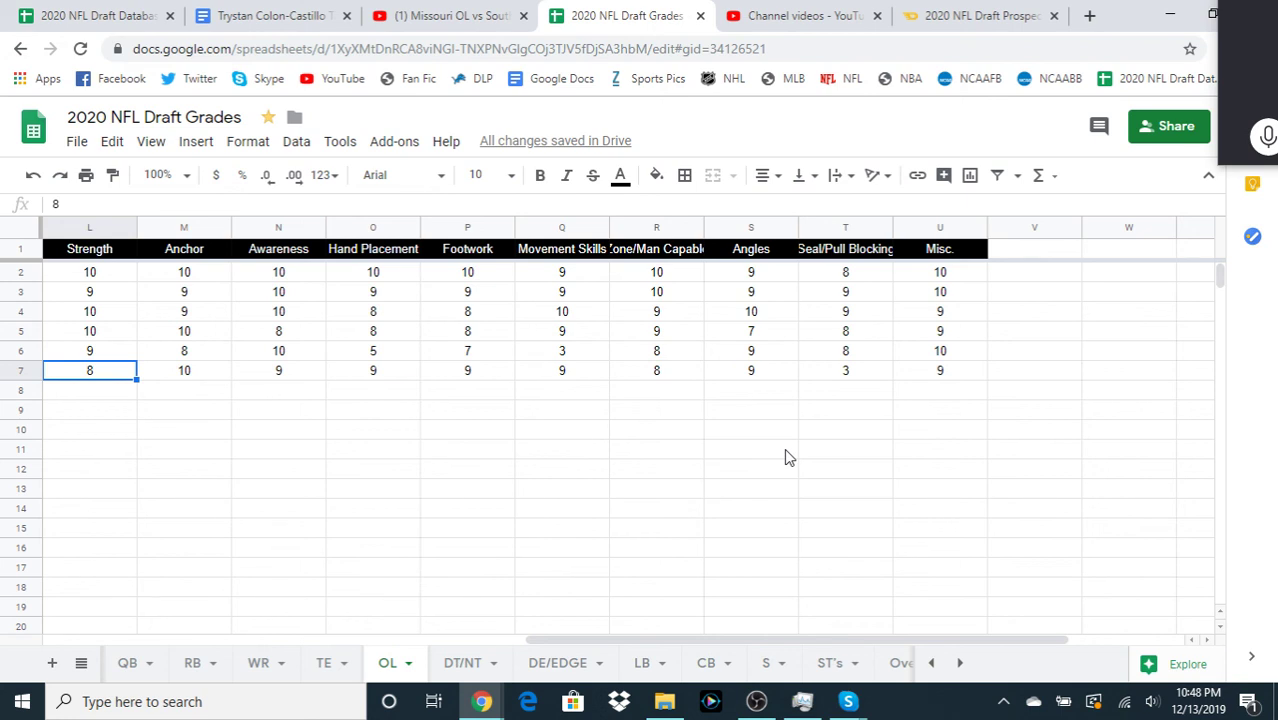
{"action": "key", "text": "Right"}
{"action": "key", "text": "Right"}
{"action": "key", "text": "Right"}
{"action": "key", "text": "Right"}
{"action": "key", "text": "Right"}
{"action": "key", "text": "Right"}
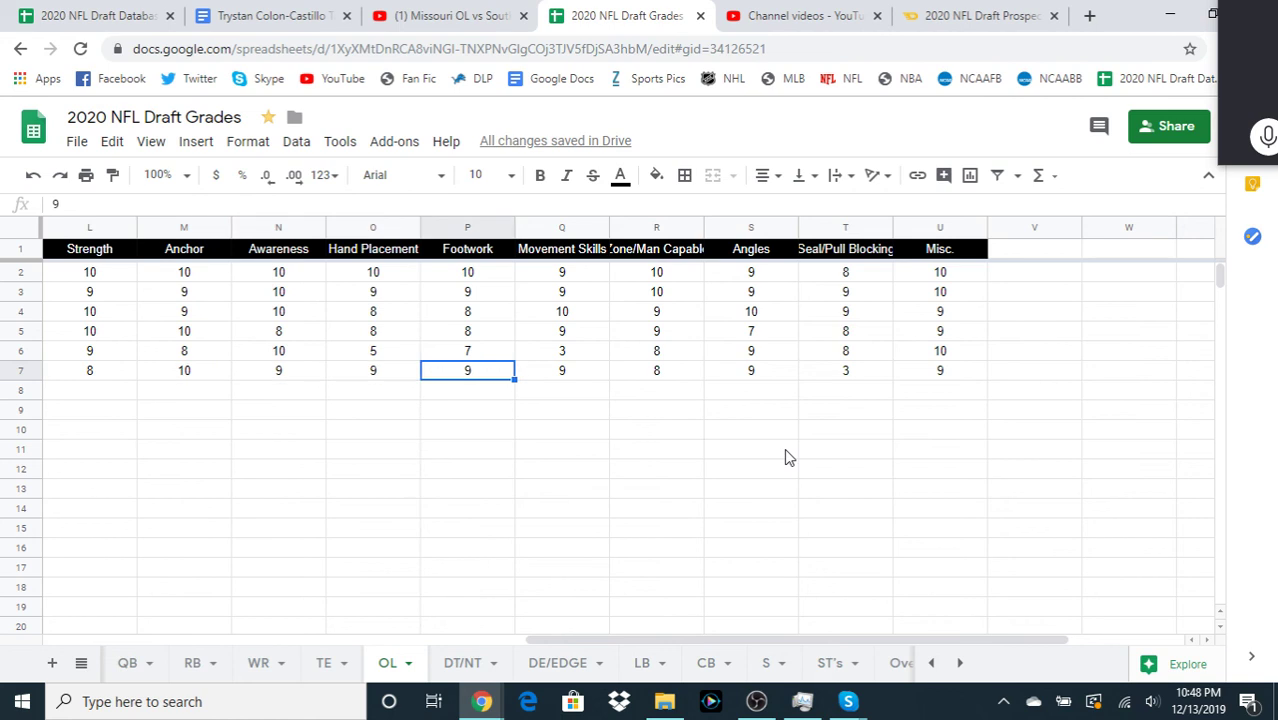
{"action": "key", "text": "Right"}
{"action": "key", "text": "Right"}
{"action": "key", "text": "Right"}
{"action": "key", "text": "Right"}
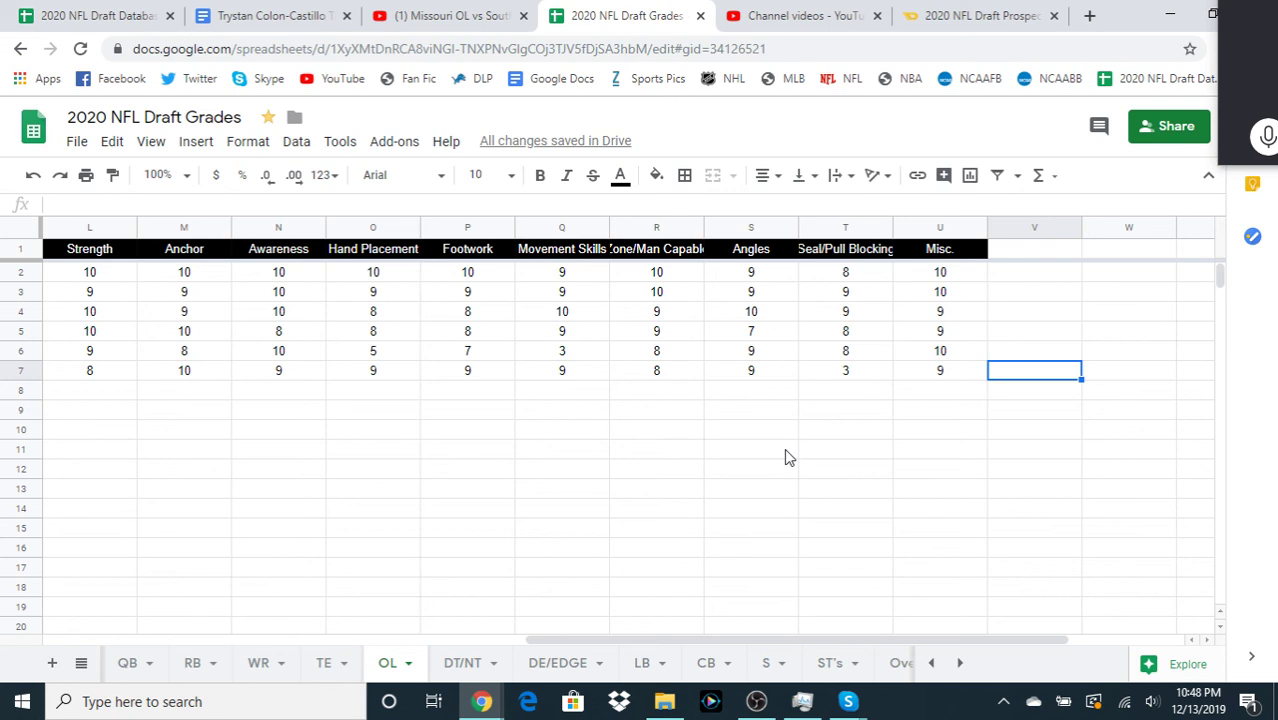
- Change the Missouri player's Footwork and Hand Placement ratings in row 7 to 8 each
{"action": "key", "text": "Left"}
{"action": "key", "text": "Left"}
{"action": "key", "text": "Left"}
{"action": "key", "text": "Left"}
{"action": "key", "text": "Left"}
{"action": "key", "text": "Left"}
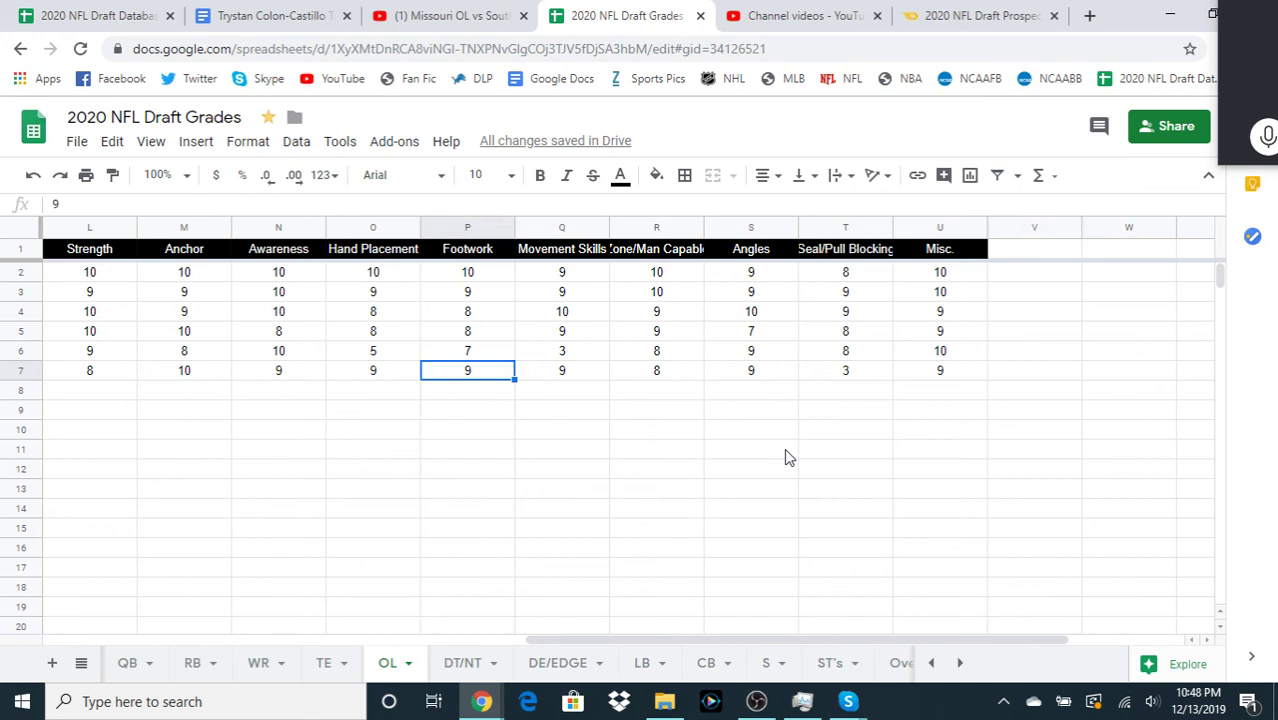
{"action": "key", "text": "Delete"}
{"action": "type", "text": "8"}
{"action": "key", "text": "Left"}
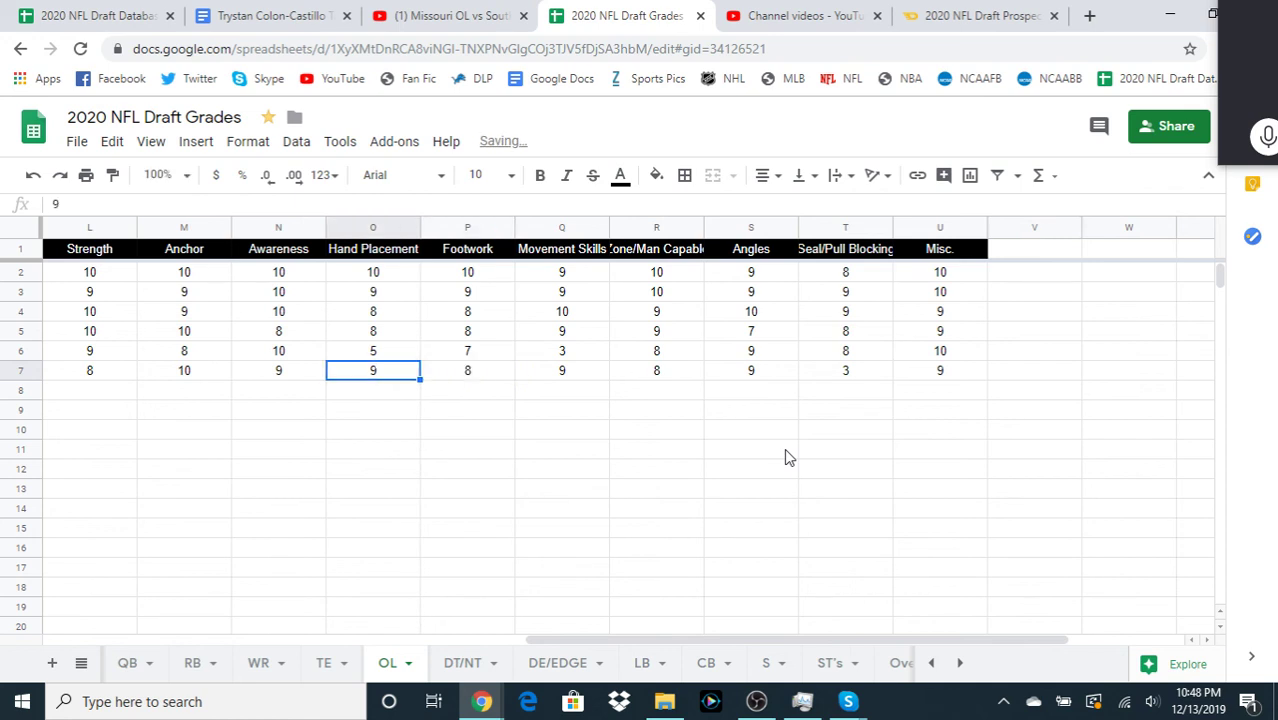
{"action": "key", "text": "Delete"}
{"action": "type", "text": "8"}
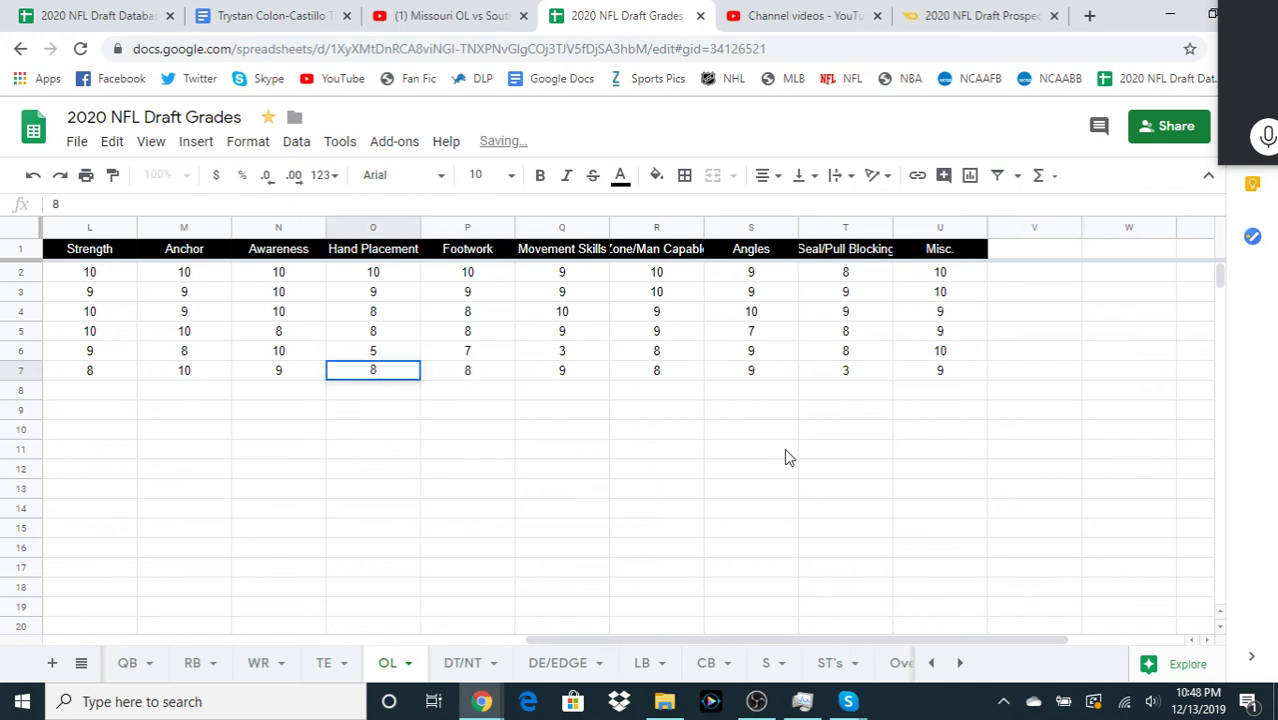
- Review the Missouri player's row 7 from the Position column across to the Misc. rating
{"action": "key", "text": "Left"}
{"action": "key", "text": "Left"}
{"action": "key", "text": "Left"}
{"action": "key", "text": "Left"}
{"action": "key", "text": "Left"}
{"action": "key", "text": "Left"}
{"action": "key", "text": "Left"}
{"action": "key", "text": "Left"}
{"action": "key", "text": "Left"}
{"action": "key", "text": "Left"}
{"action": "key", "text": "Left"}
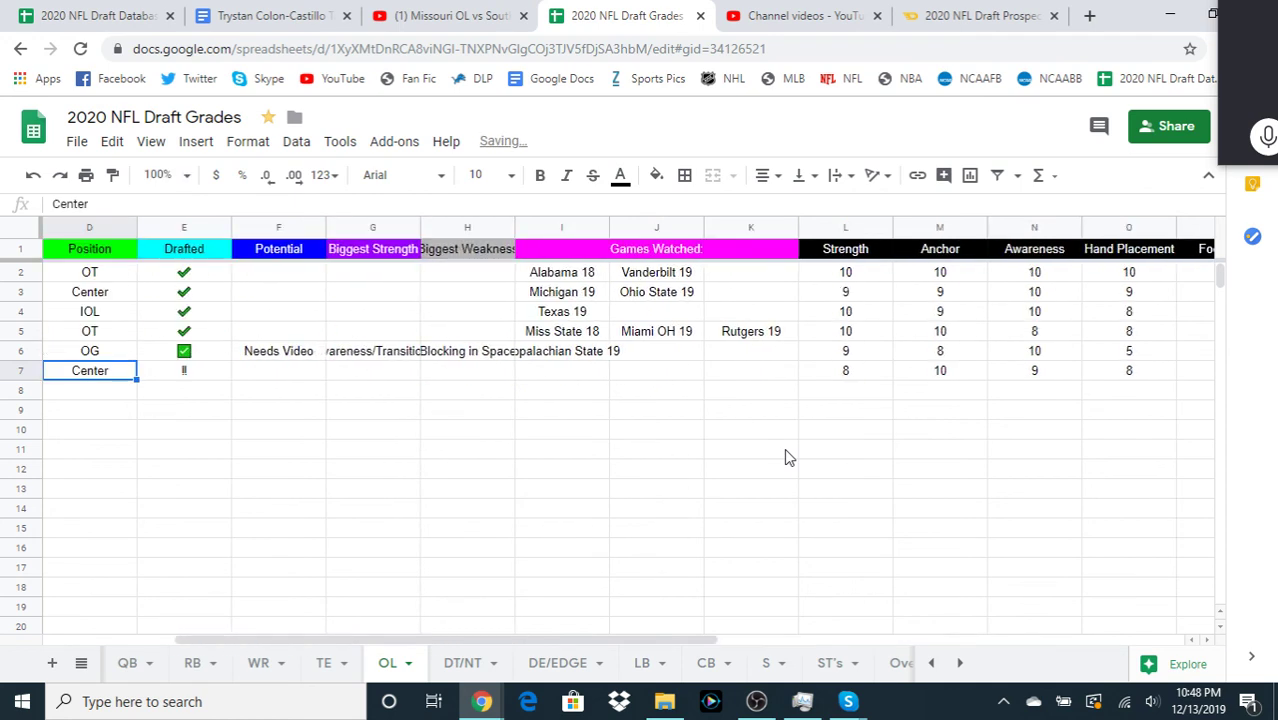
{"action": "key", "text": "Right"}
{"action": "key", "text": "Right"}
{"action": "key", "text": "Right"}
{"action": "key", "text": "Right"}
{"action": "key", "text": "Right"}
{"action": "key", "text": "Right"}
{"action": "key", "text": "Right"}
{"action": "key", "text": "Right"}
{"action": "key", "text": "Right"}
{"action": "key", "text": "Right"}
{"action": "key", "text": "Right"}
{"action": "key", "text": "Right"}
{"action": "key", "text": "Right"}
{"action": "key", "text": "Right"}
{"action": "key", "text": "Right"}
{"action": "key", "text": "Right"}
{"action": "key", "text": "Right"}
{"action": "key", "text": "Right"}
{"action": "key", "text": "Right"}
{"action": "key", "text": "Right"}
{"action": "key", "text": "Right"}
- Change the Missouri player's Zone/Man Capable rating in row 7 to 7
{"action": "key", "text": "Left"}
{"action": "key", "text": "Left"}
{"action": "key", "text": "Left"}
{"action": "key", "text": "Left"}
{"action": "key", "text": "Left"}
{"action": "key", "text": "Left"}
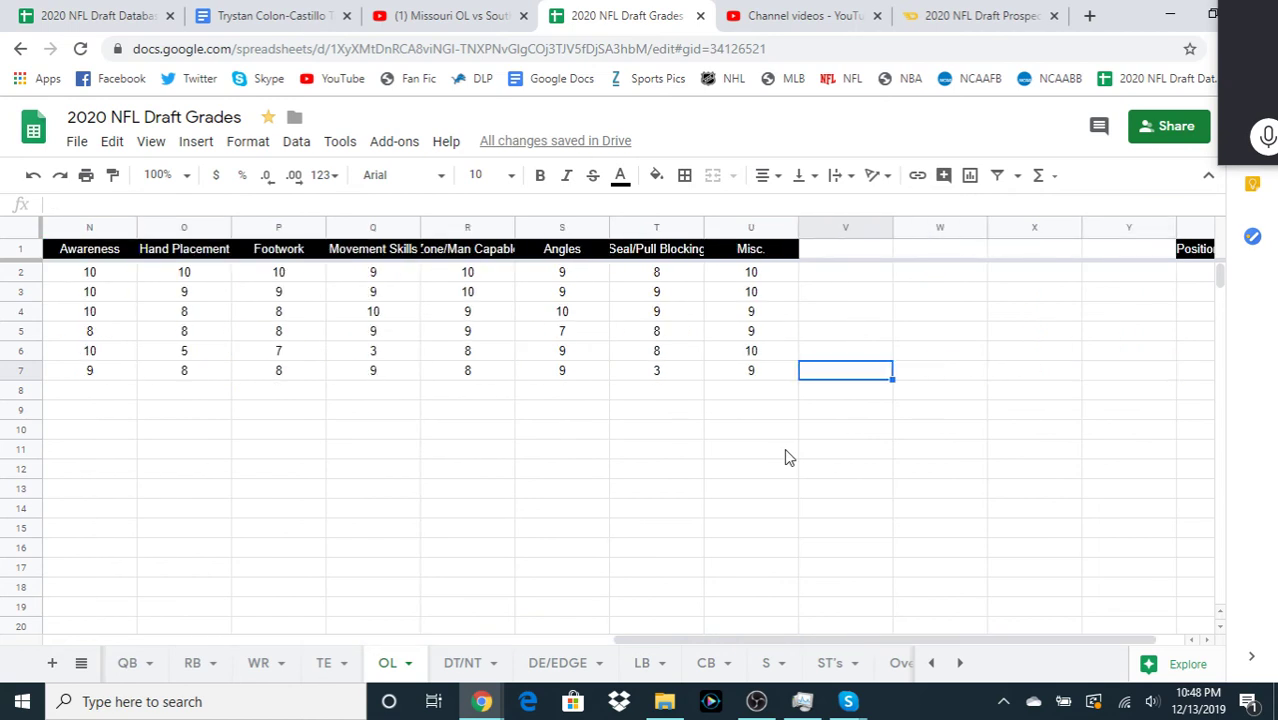
{"action": "key", "text": "Left"}
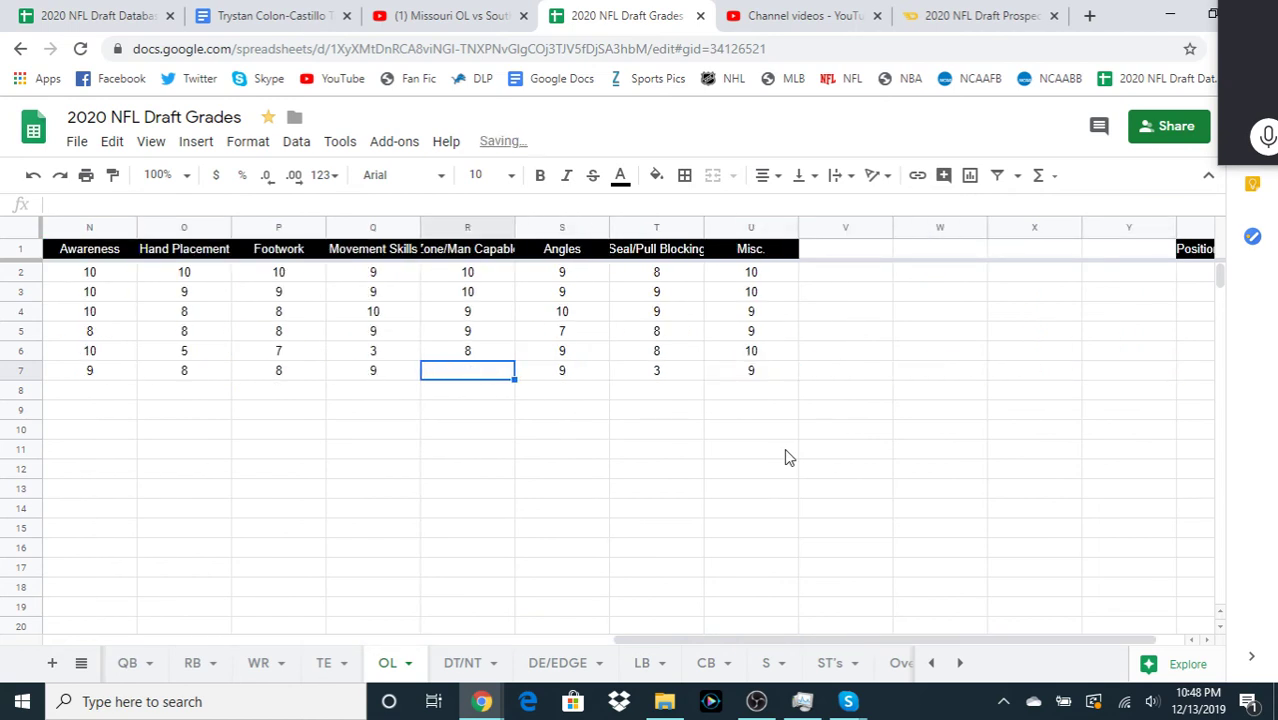
{"action": "type", "text": "7"}
- Replace the Missouri player's overall grade in row 7 with 80/100
{"action": "key", "text": "Left"}
{"action": "key", "text": "Left"}
{"action": "key", "text": "Left"}
{"action": "key", "text": "Left"}
{"action": "key", "text": "Left"}
{"action": "key", "text": "Left"}
{"action": "key", "text": "Left"}
{"action": "key", "text": "Left"}
{"action": "key", "text": "Left"}
{"action": "key", "text": "Left"}
{"action": "key", "text": "Left"}
{"action": "key", "text": "Left"}
{"action": "key", "text": "Left"}
{"action": "key", "text": "Left"}
{"action": "key", "text": "Left"}
{"action": "key", "text": "Left"}
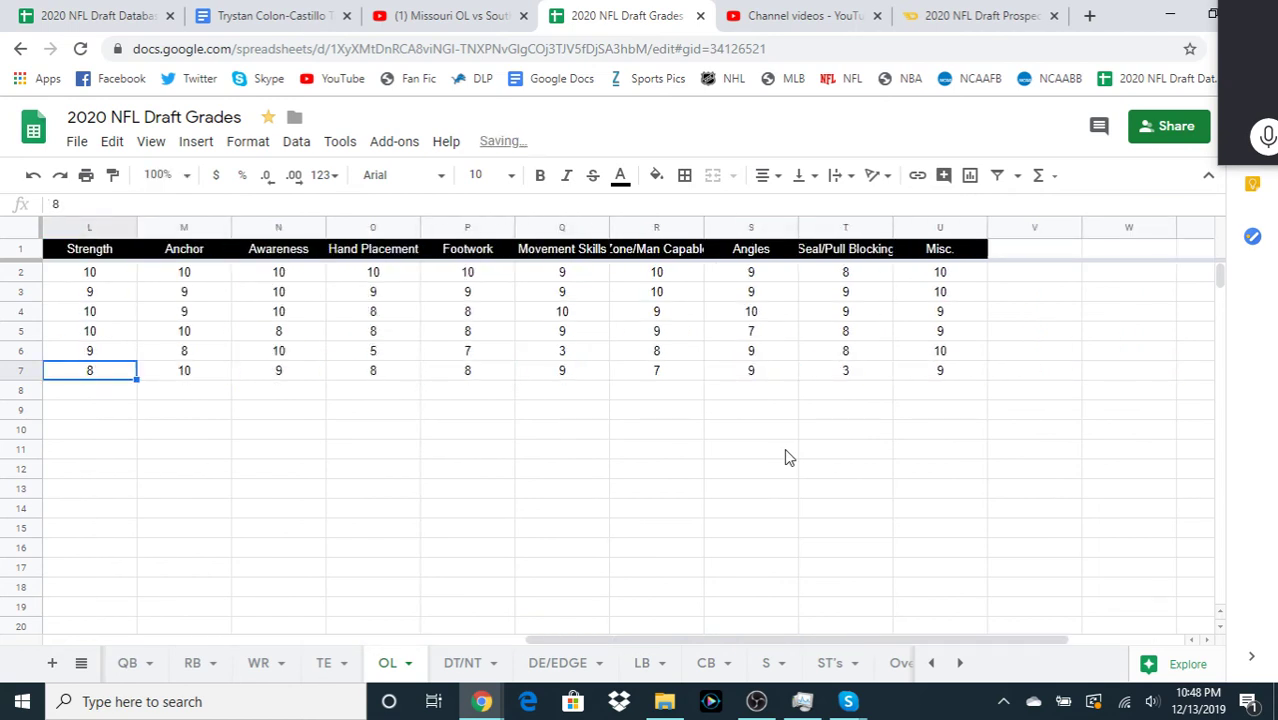
{"action": "key", "text": "Left"}
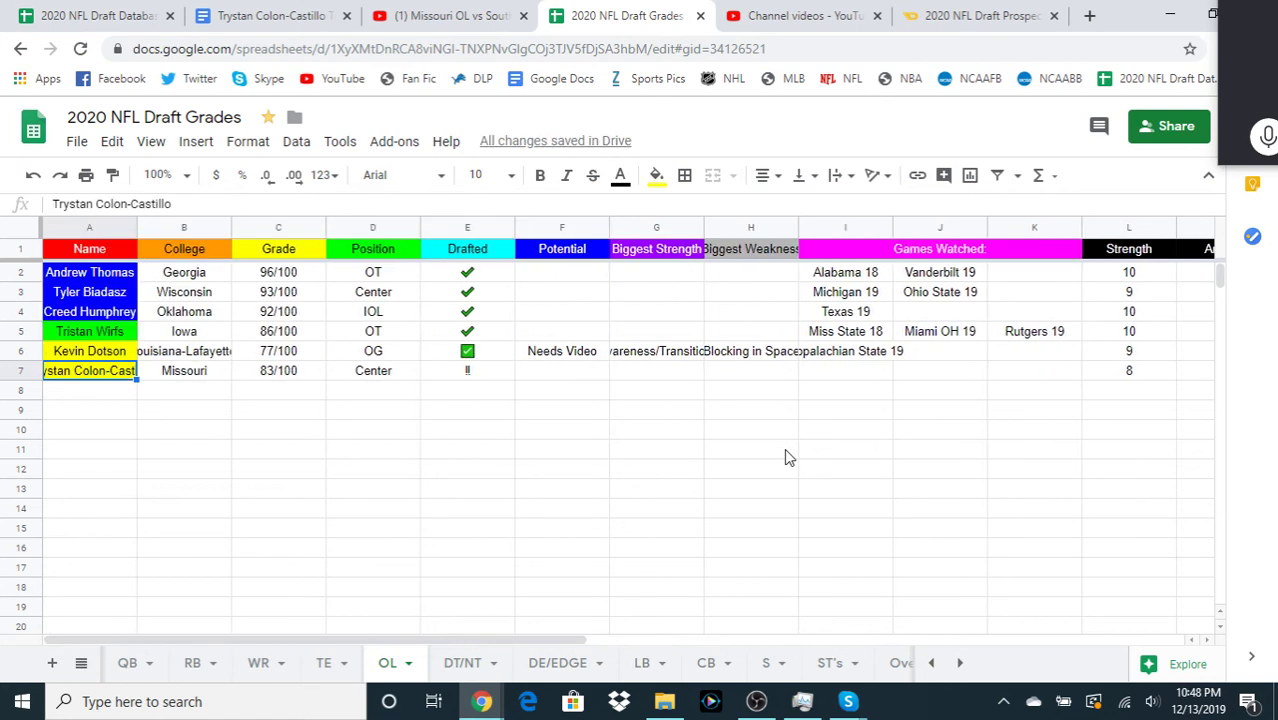
{"action": "key", "text": "Right"}
{"action": "key", "text": "Right"}
{"action": "key", "text": "Delete"}
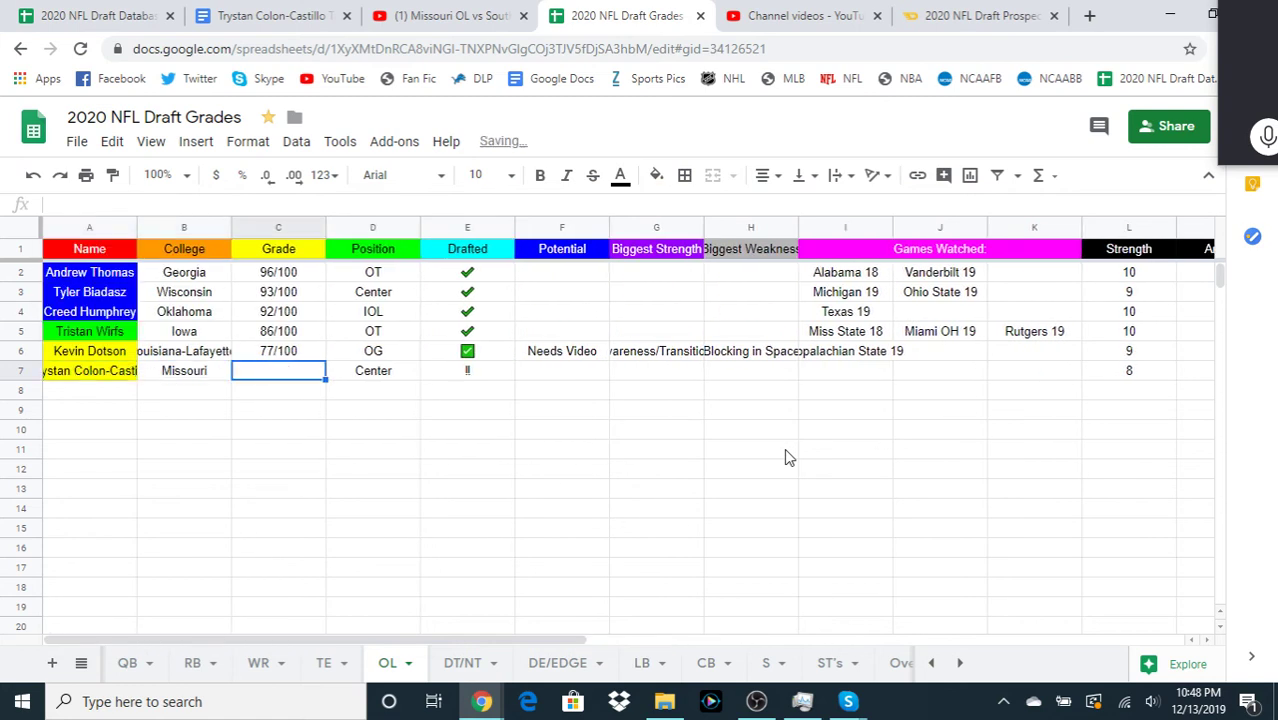
{"action": "type", "text": "80/"}
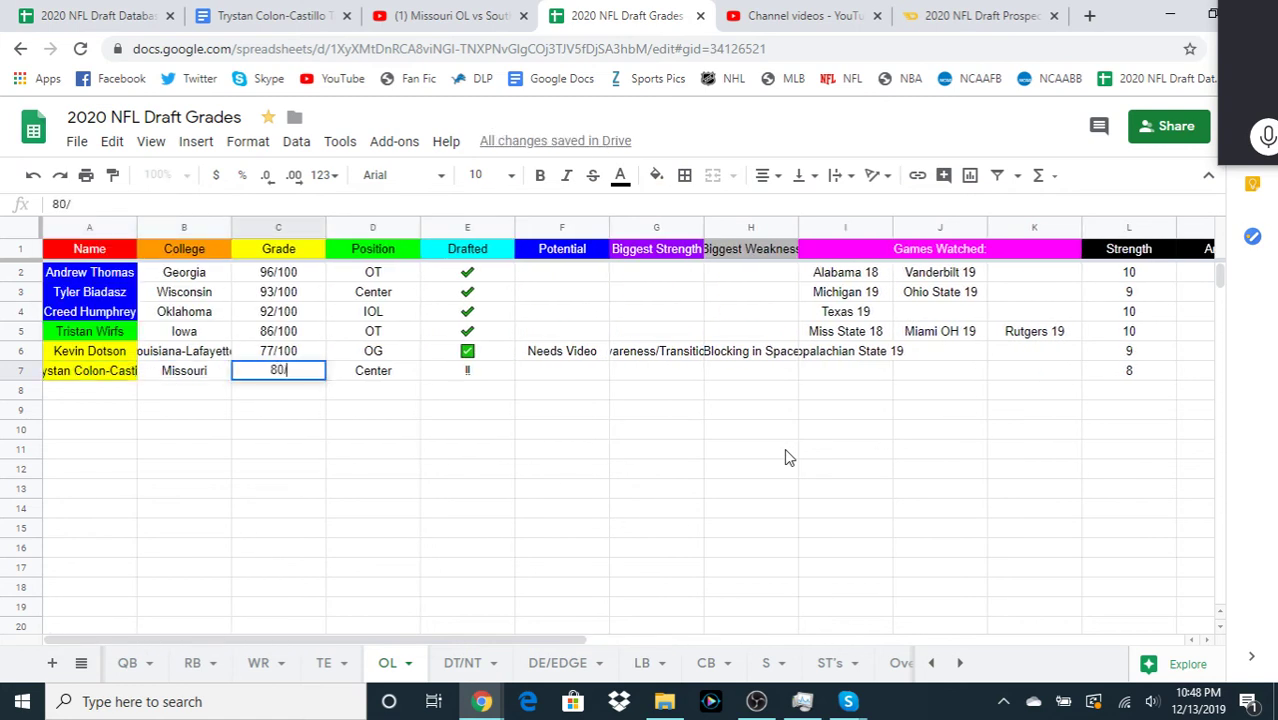
{"action": "type", "text": "100"}
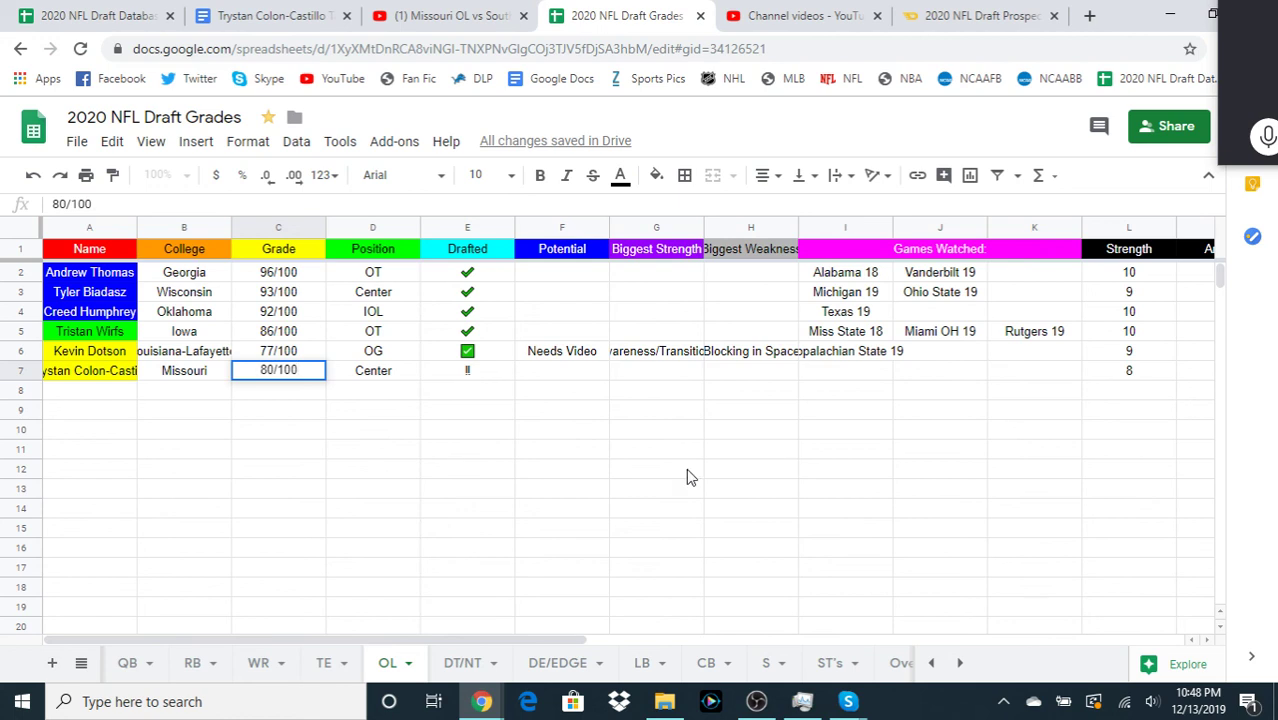
{"action": "left_click", "coordinate": [104, 391]}
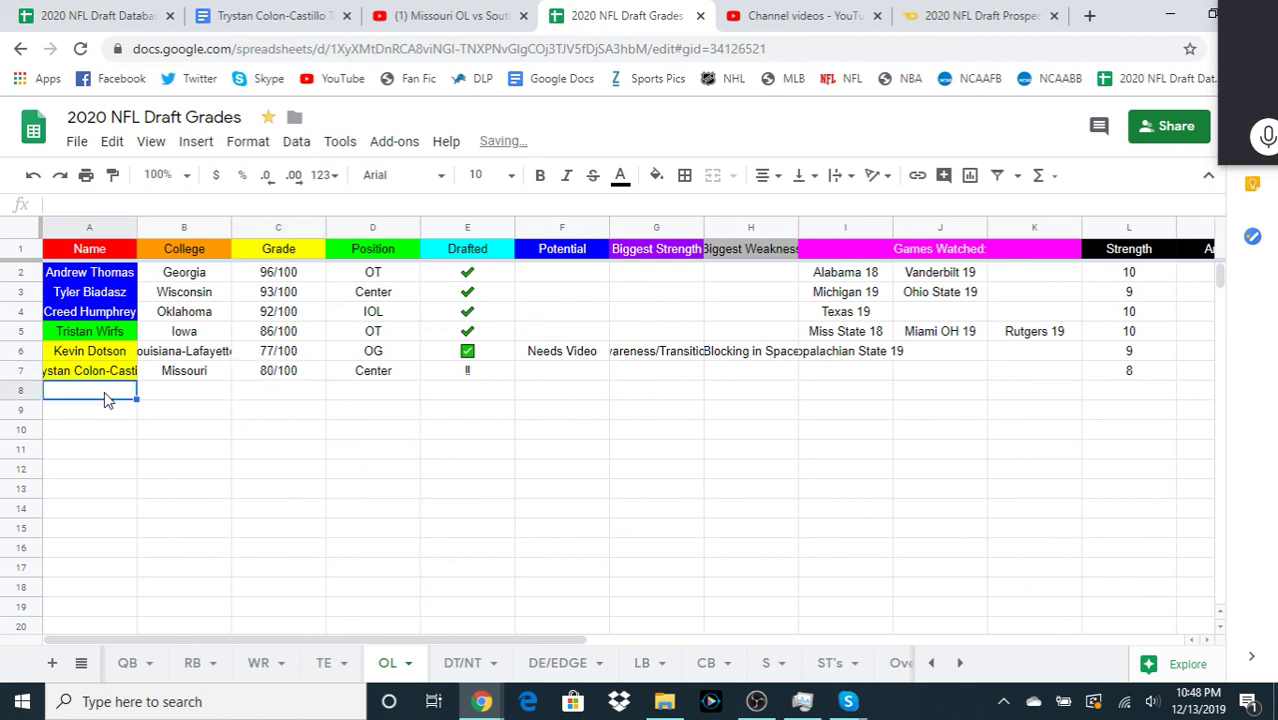
- Examine the Missouri player's whole row 7, from the name cell through all category ratings
{"action": "key", "text": "Right"}
{"action": "key", "text": "Up"}
{"action": "key", "text": "Left"}
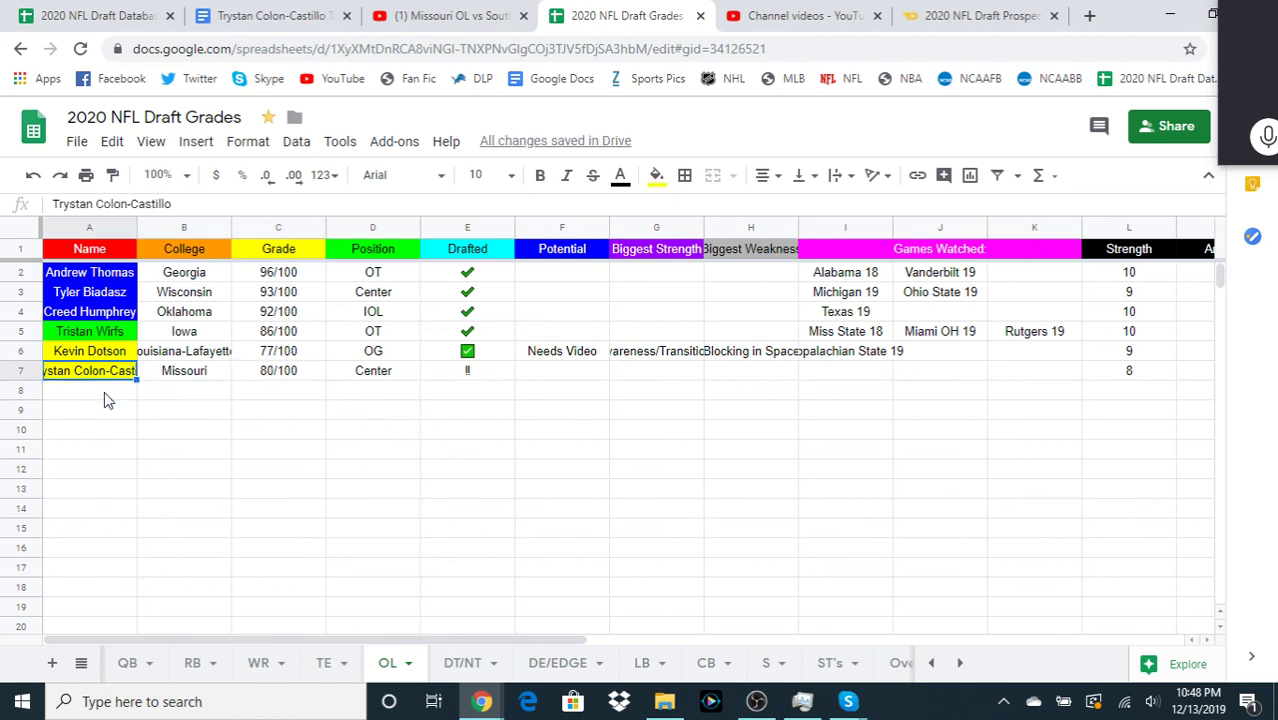
{"action": "key", "text": "Right"}
{"action": "key", "text": "Right"}
{"action": "key", "text": "Right"}
{"action": "key", "text": "Right"}
{"action": "key", "text": "Right"}
{"action": "key", "text": "Right"}
{"action": "key", "text": "Right"}
{"action": "key", "text": "Right"}
{"action": "key", "text": "Right"}
{"action": "key", "text": "Right"}
{"action": "key", "text": "Right"}
{"action": "key", "text": "Right"}
{"action": "key", "text": "Right"}
{"action": "key", "text": "Right"}
{"action": "key", "text": "Right"}
{"action": "key", "text": "Right"}
{"action": "key", "text": "Right"}
{"action": "key", "text": "Right"}
{"action": "key", "text": "Right"}
{"action": "key", "text": "Right"}
{"action": "key", "text": "Right"}
{"action": "key", "text": "Right"}
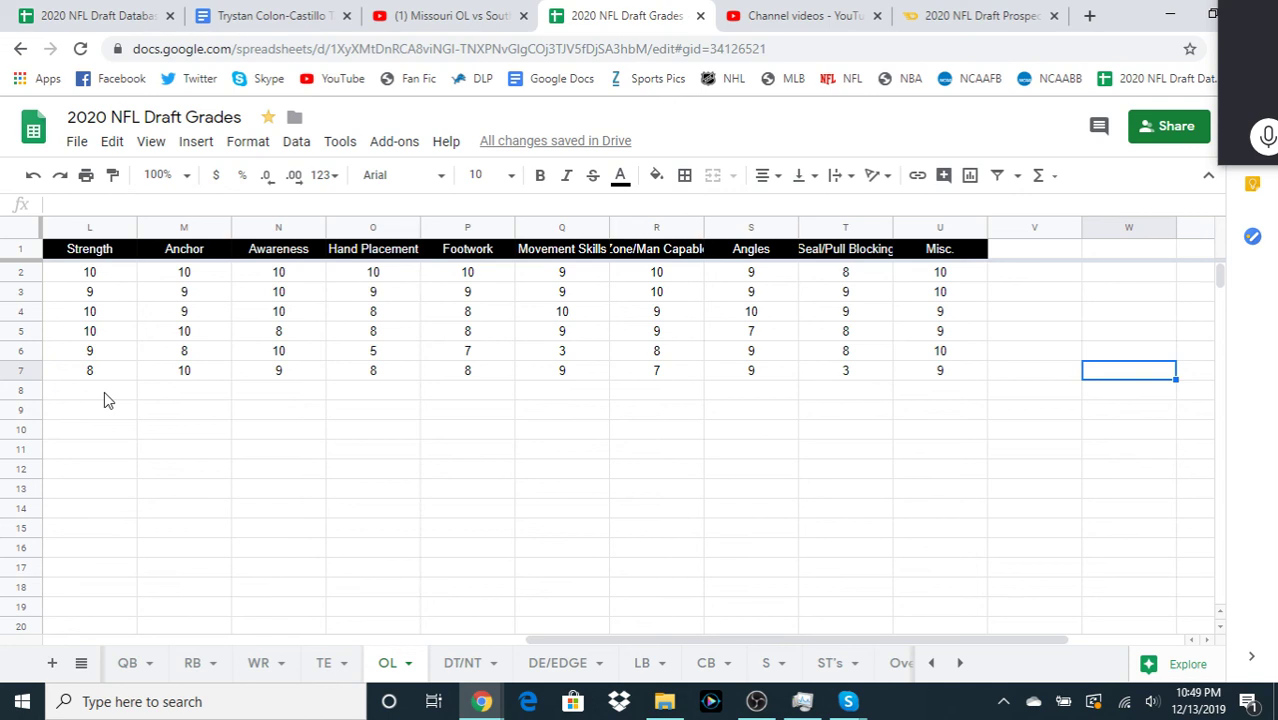
{"action": "key", "text": "Left"}
{"action": "key", "text": "Left"}
{"action": "key", "text": "Left"}
{"action": "key", "text": "Left"}
{"action": "key", "text": "Left"}
{"action": "key", "text": "Left"}
{"action": "key", "text": "Left"}
{"action": "key", "text": "Left"}
{"action": "key", "text": "Left"}
{"action": "key", "text": "Left"}
{"action": "key", "text": "Left"}
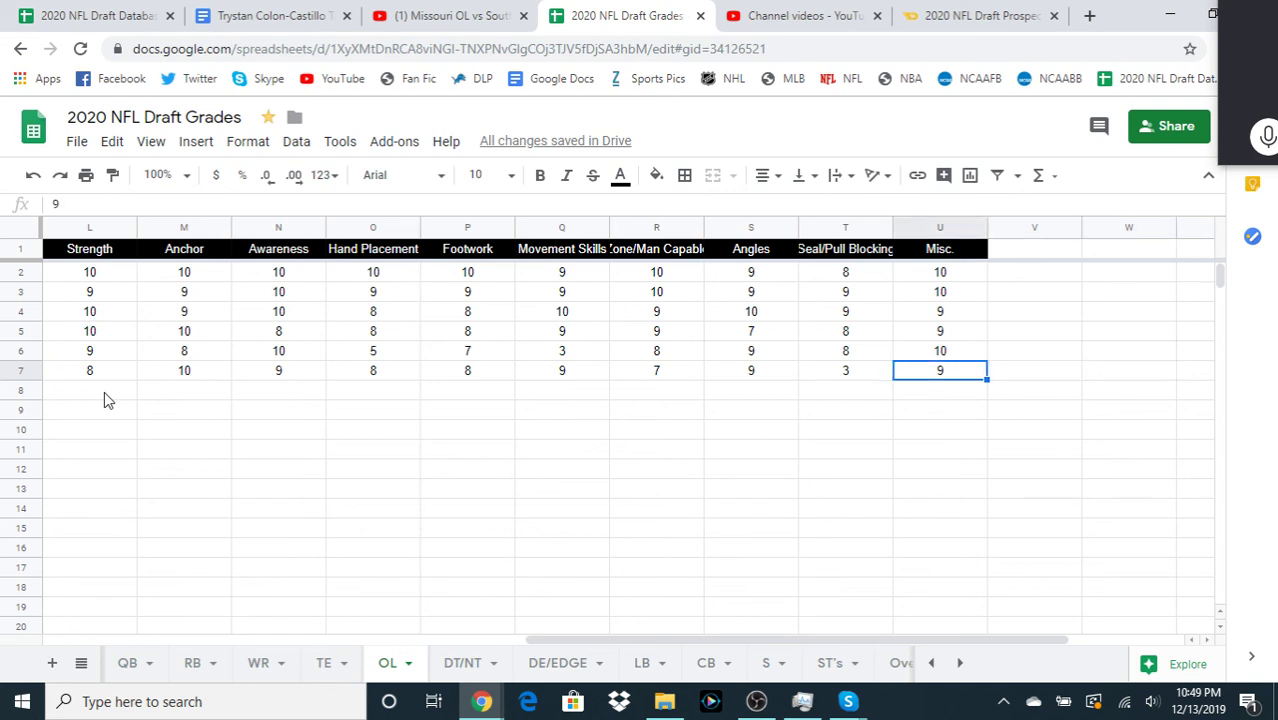
{"action": "key", "text": "Left"}
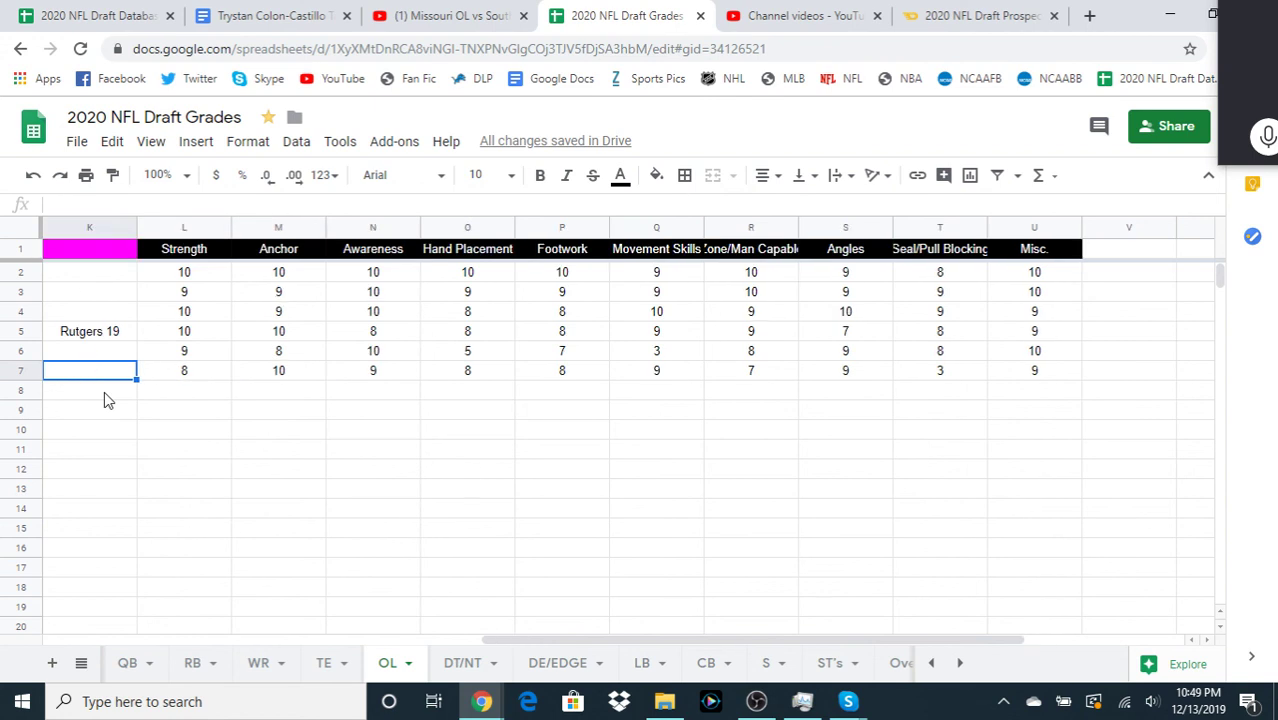
- Recheck the Missouri player's Strength through Misc. ratings and return to the name cell in row 7
{"action": "key", "text": "Right"}
{"action": "key", "text": "Right"}
{"action": "key", "text": "Right"}
{"action": "key", "text": "Left"}
{"action": "key", "text": "Left"}
{"action": "key", "text": "Right"}
{"action": "key", "text": "Right"}
{"action": "key", "text": "Right"}
{"action": "key", "text": "Right"}
{"action": "key", "text": "Right"}
{"action": "key", "text": "Right"}
{"action": "key", "text": "Right"}
{"action": "key", "text": "Right"}
{"action": "key", "text": "Right"}
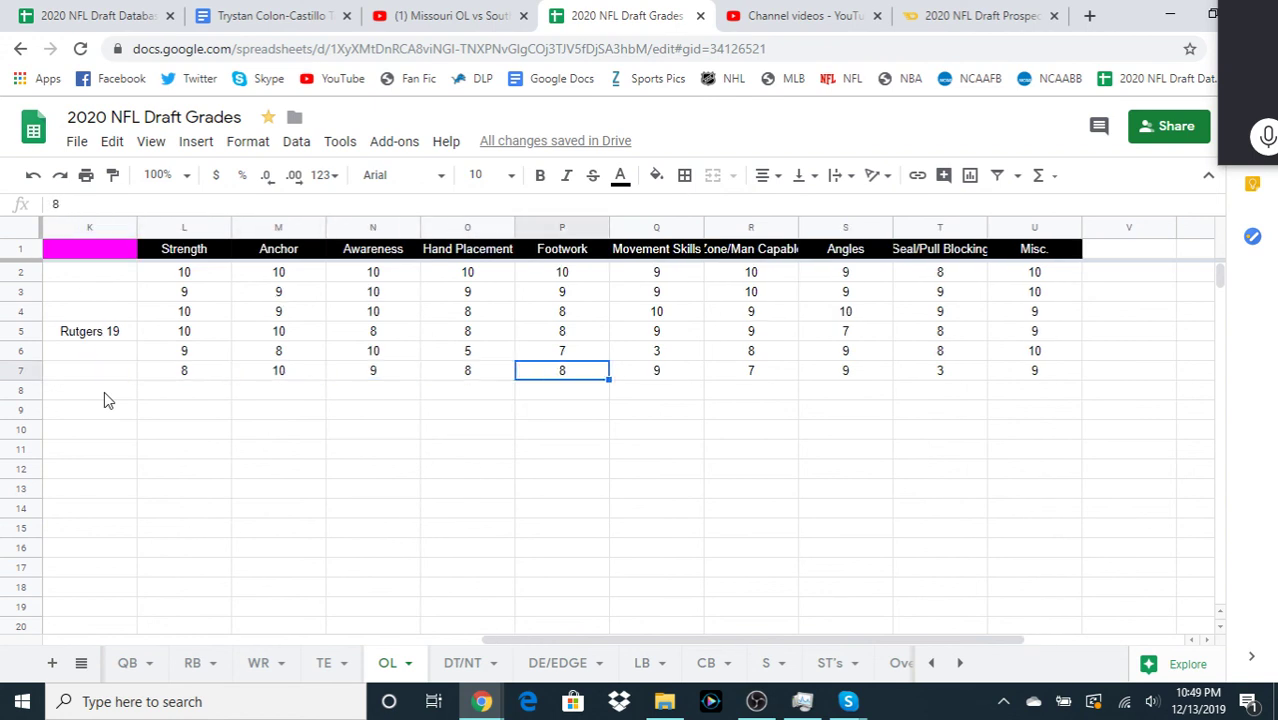
{"action": "key", "text": "Right"}
{"action": "key", "text": "Right"}
{"action": "key", "text": "Right"}
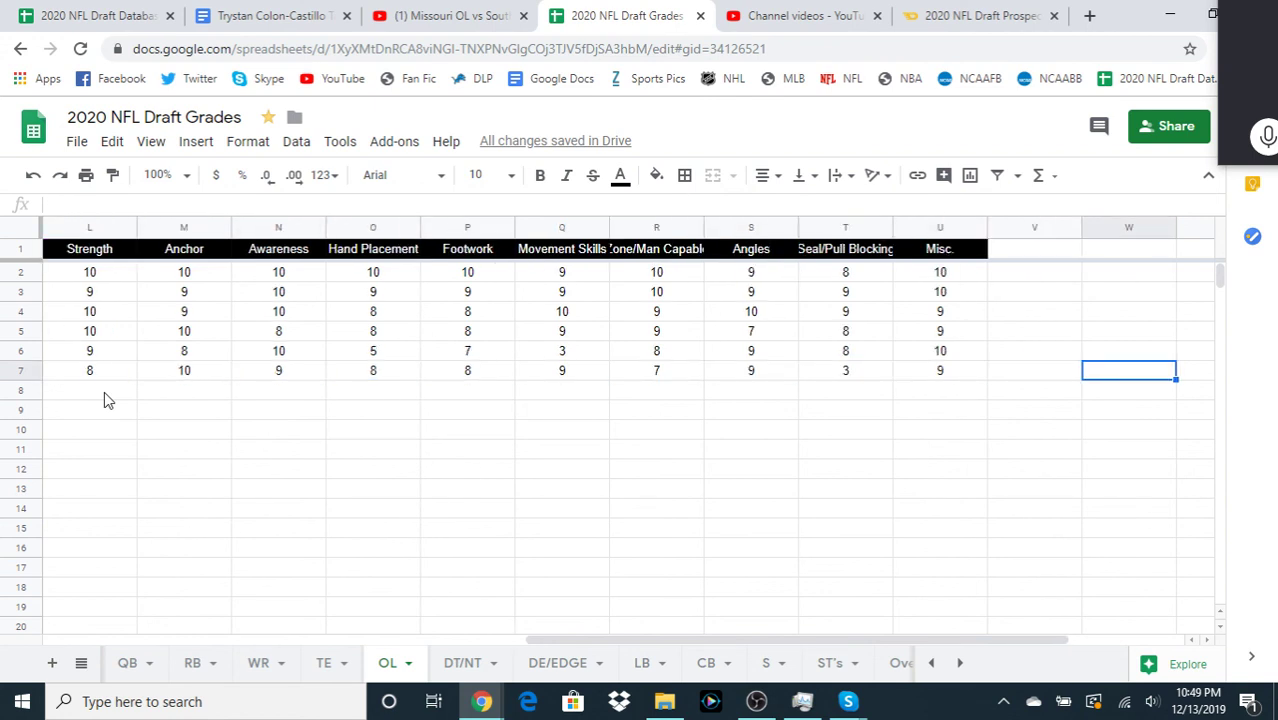
{"action": "key", "text": "Left"}
{"action": "key", "text": "Left"}
{"action": "key", "text": "Left"}
{"action": "key", "text": "Left"}
{"action": "key", "text": "Left"}
{"action": "key", "text": "Left"}
{"action": "key", "text": "Left"}
{"action": "key", "text": "Left"}
{"action": "key", "text": "Left"}
{"action": "key", "text": "Left"}
{"action": "key", "text": "Left"}
{"action": "key", "text": "Left"}
{"action": "key", "text": "Left"}
{"action": "key", "text": "Left"}
{"action": "key", "text": "Left"}
{"action": "key", "text": "Left"}
{"action": "key", "text": "Left"}
{"action": "key", "text": "Left"}
{"action": "key", "text": "Left"}
{"action": "key", "text": "Left"}
{"action": "key", "text": "Left"}
{"action": "key", "text": "Left"}
{"action": "key", "text": "Left"}
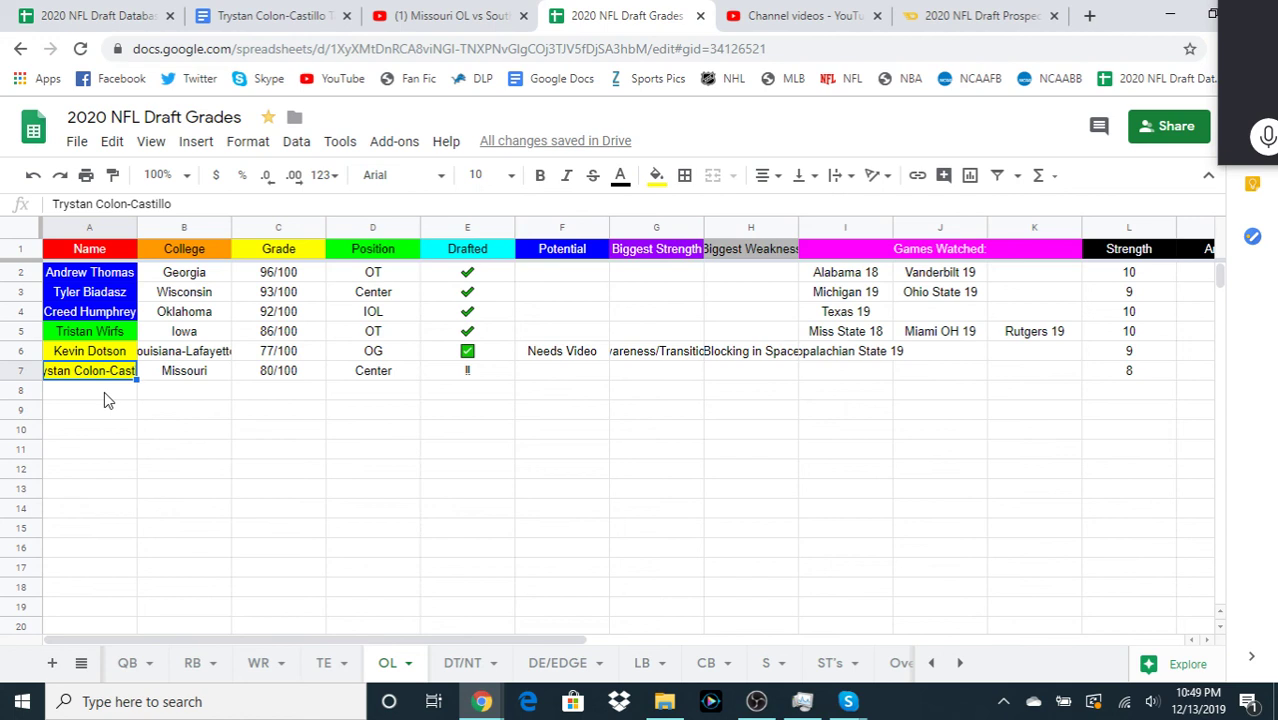
- Review the Missouri player's row 7 once more, going back and forth across the Strength through Misc. category ratings
{"action": "key", "text": "Right"}
{"action": "key", "text": "Right"}
{"action": "key", "text": "Right"}
{"action": "key", "text": "Right"}
{"action": "key", "text": "Right"}
{"action": "key", "text": "Right"}
{"action": "key", "text": "Right"}
{"action": "key", "text": "Right"}
{"action": "key", "text": "Right"}
{"action": "key", "text": "Right"}
{"action": "key", "text": "Right"}
{"action": "key", "text": "Right"}
{"action": "key", "text": "Right"}
{"action": "key", "text": "Right"}
{"action": "key", "text": "Right"}
{"action": "key", "text": "Right"}
{"action": "key", "text": "Right"}
{"action": "key", "text": "Right"}
{"action": "key", "text": "Right"}
{"action": "key", "text": "Right"}
{"action": "key", "text": "Right"}
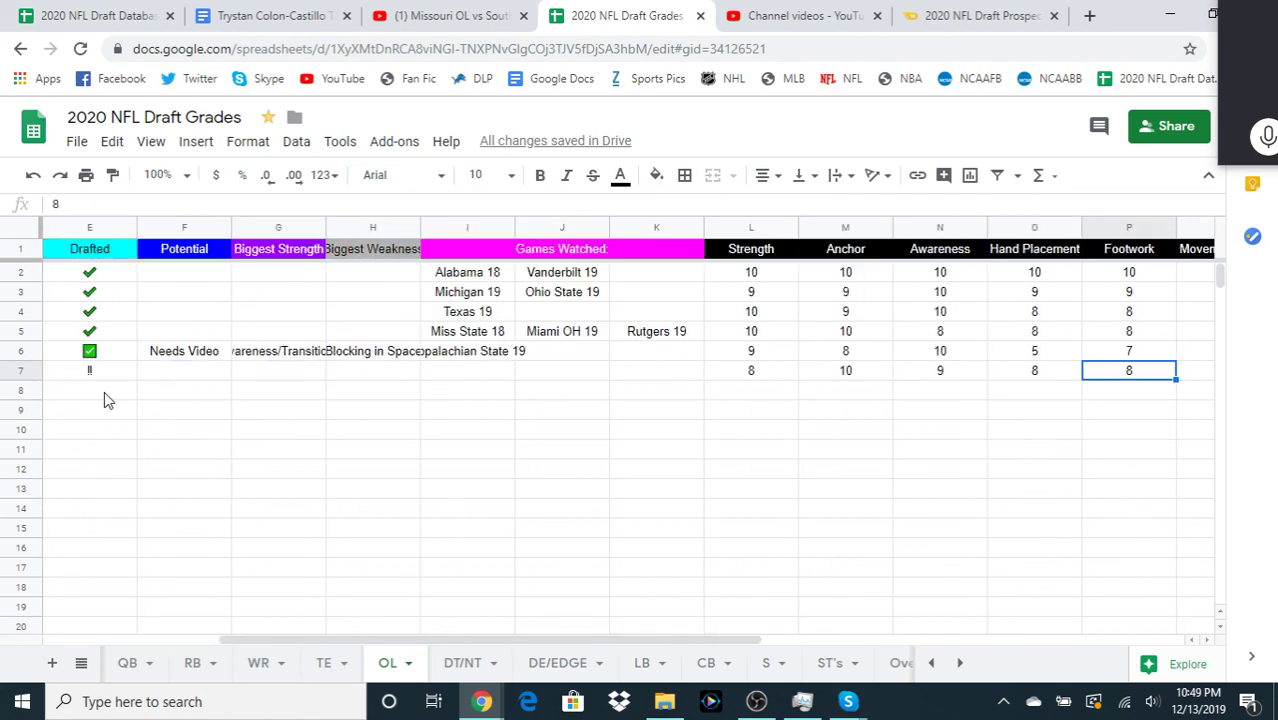
{"action": "key", "text": "Left"}
{"action": "key", "text": "Left"}
{"action": "key", "text": "Left"}
{"action": "key", "text": "Left"}
{"action": "key", "text": "Left"}
{"action": "key", "text": "Left"}
{"action": "key", "text": "Left"}
{"action": "key", "text": "Left"}
{"action": "key", "text": "Left"}
{"action": "key", "text": "Left"}
{"action": "key", "text": "Left"}
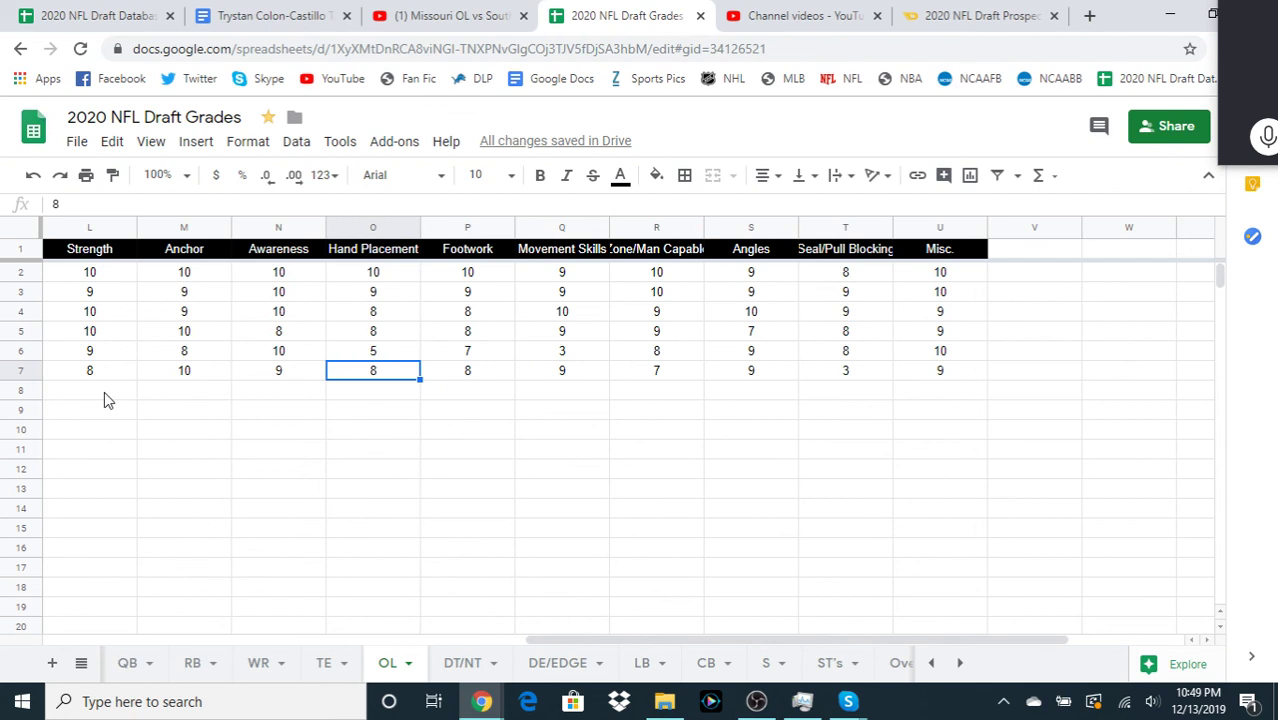
{"action": "key", "text": "Right"}
{"action": "key", "text": "Right"}
{"action": "key", "text": "Right"}
{"action": "key", "text": "Right"}
{"action": "key", "text": "Right"}
{"action": "key", "text": "Right"}
{"action": "key", "text": "Right"}
{"action": "key", "text": "Right"}
{"action": "key", "text": "Right"}
{"action": "key", "text": "Right"}
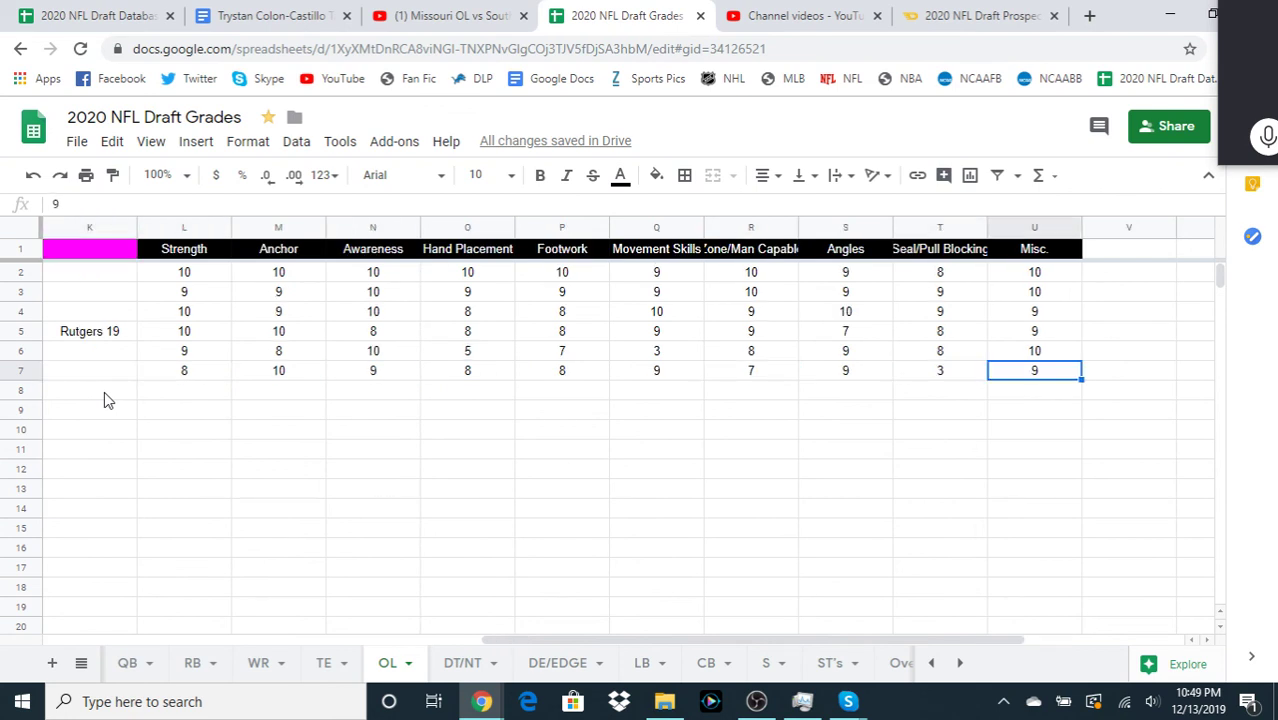
{"action": "key", "text": "Right"}
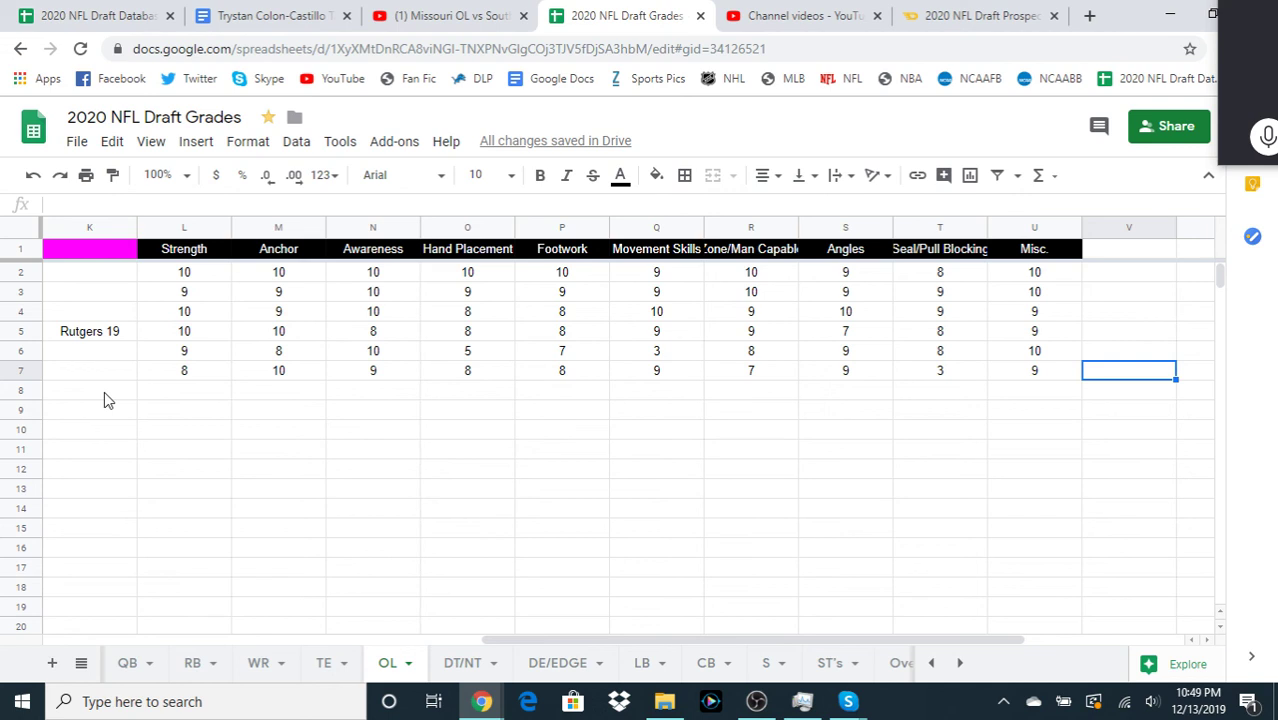
- Enter "South Carolina 19" as the first game watched for the Missouri player in row 7
{"action": "key", "text": "Left"}
{"action": "key", "text": "Left"}
{"action": "key", "text": "Left"}
{"action": "key", "text": "Left"}
{"action": "key", "text": "Left"}
{"action": "key", "text": "Left"}
{"action": "key", "text": "Left"}
{"action": "key", "text": "Left"}
{"action": "key", "text": "Left"}
{"action": "key", "text": "Left"}
{"action": "key", "text": "Left"}
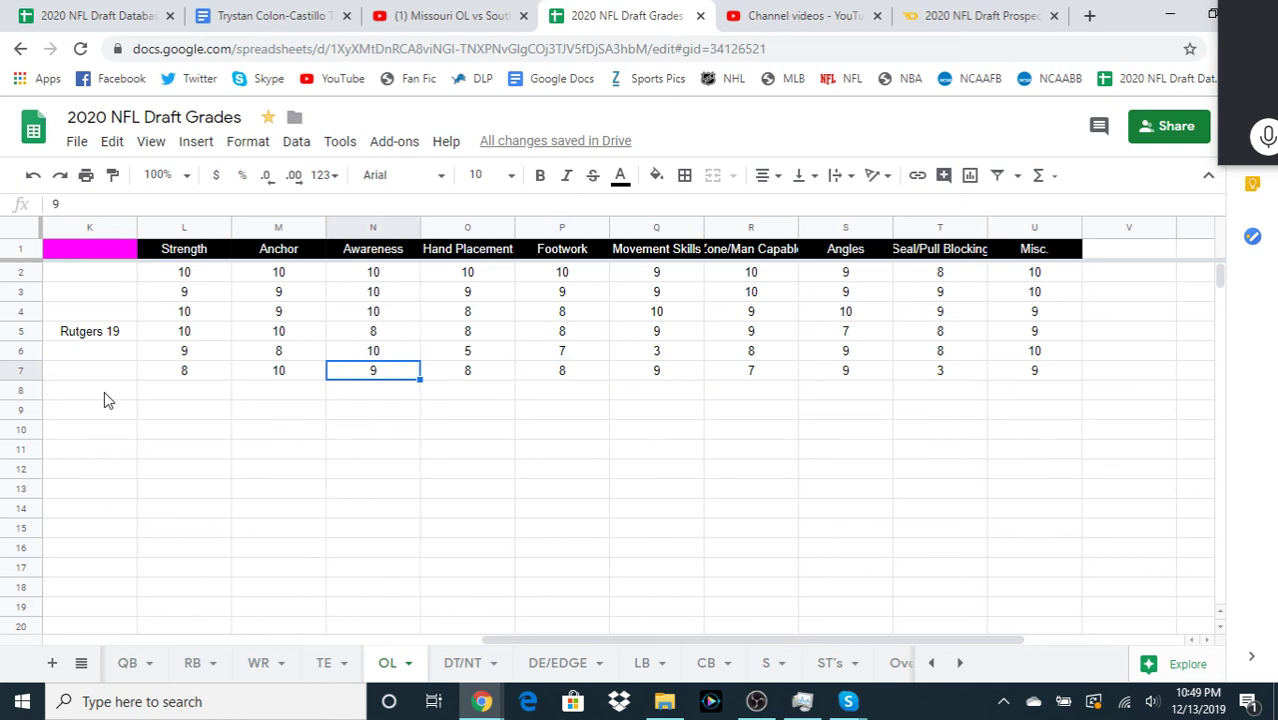
{"action": "key", "text": "Left"}
{"action": "key", "text": "Left"}
{"action": "key", "text": "Left"}
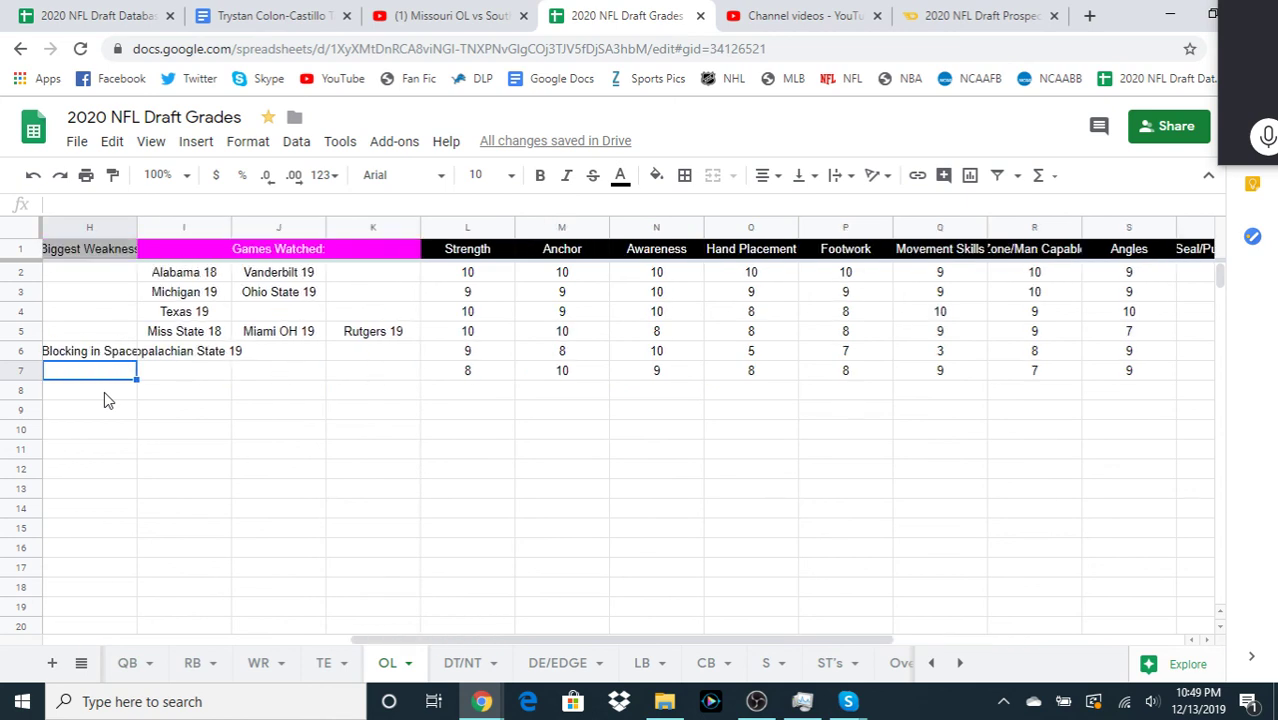
{"action": "key", "text": "Right"}
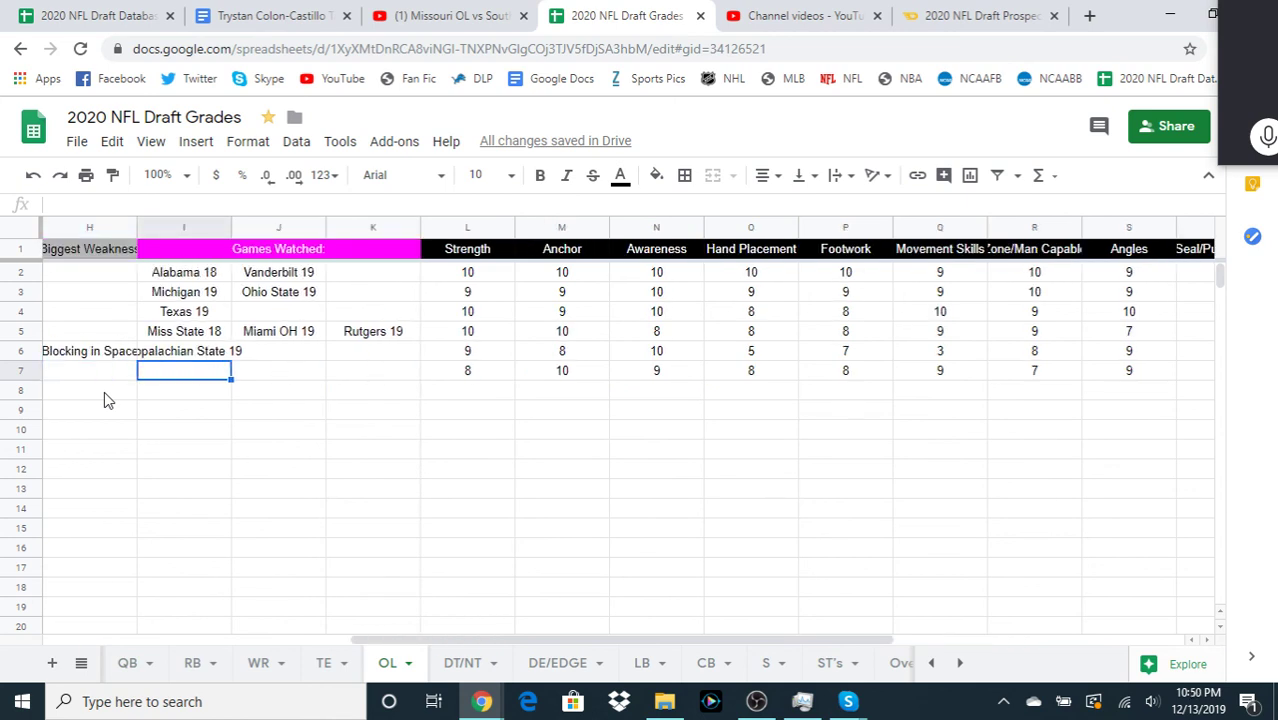
{"action": "type", "text": "So"}
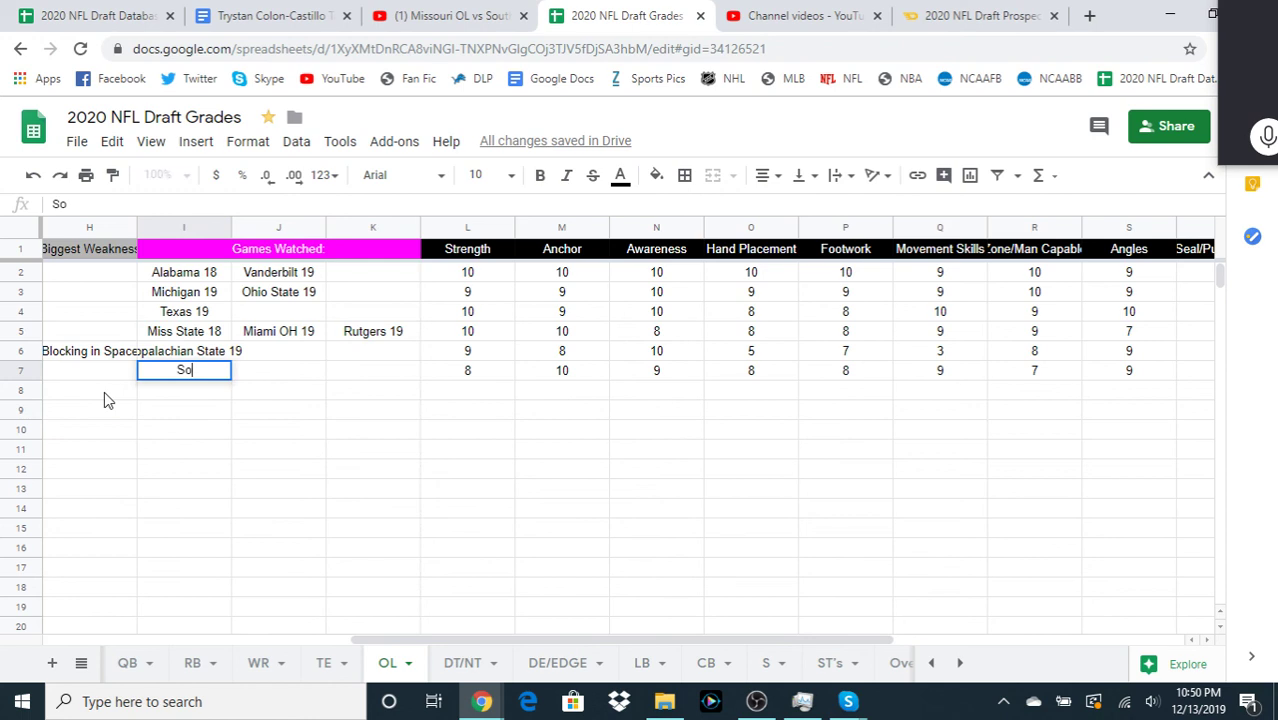
{"action": "type", "text": "uth Carolina 19"}
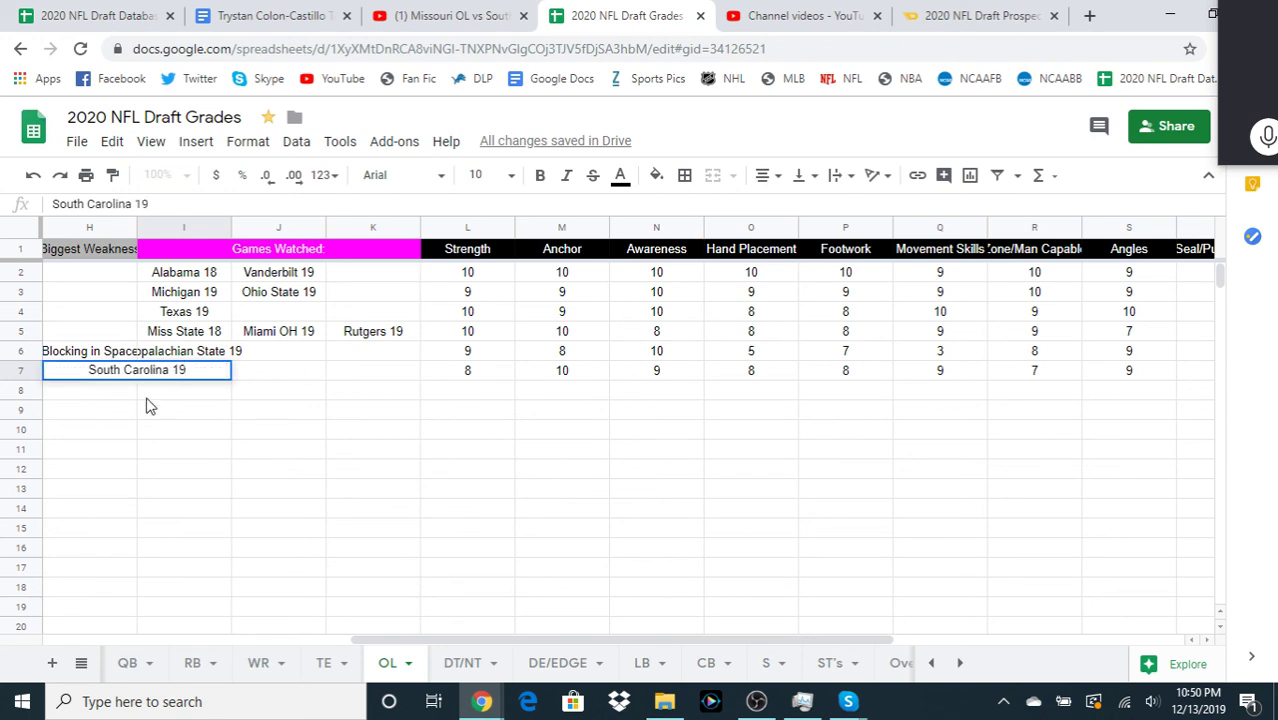
{"action": "key", "text": "Return"}
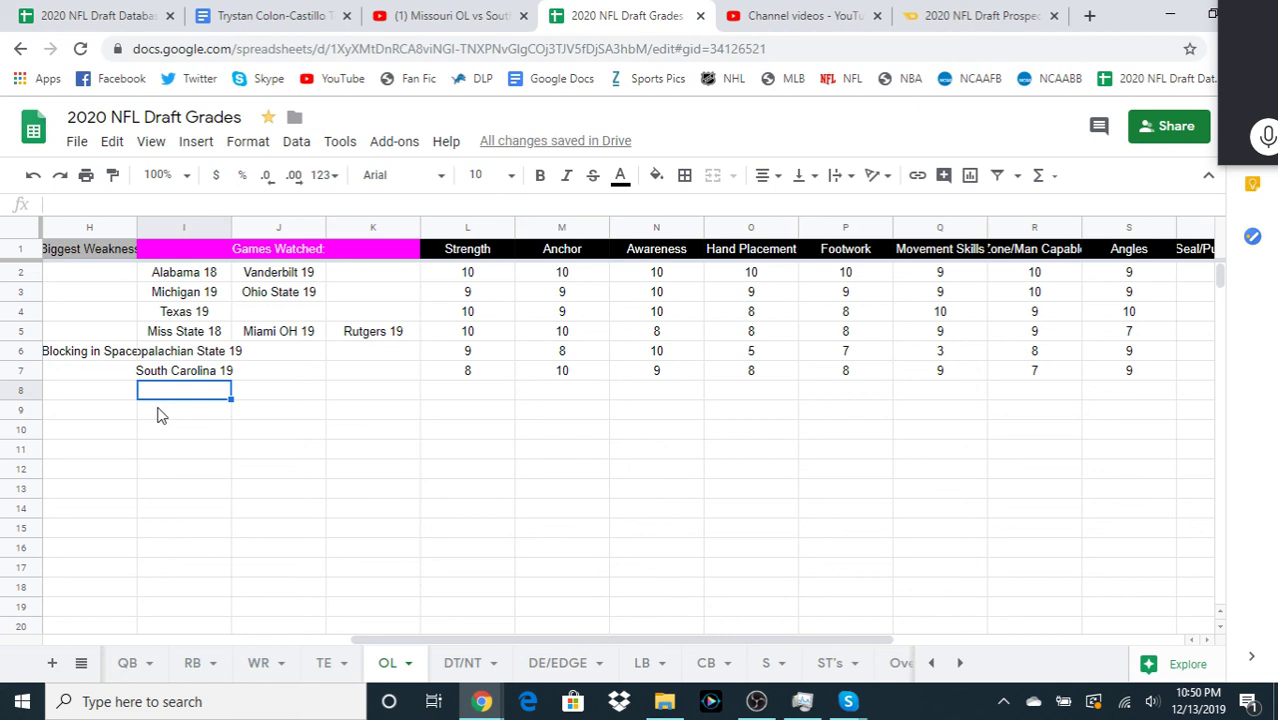
- Close the Missouri center's tape document and the "Missouri OL vs South Carolina 2019" video, returning to the draft grades spreadsheet
{"action": "left_click", "coordinate": [196, 16]}
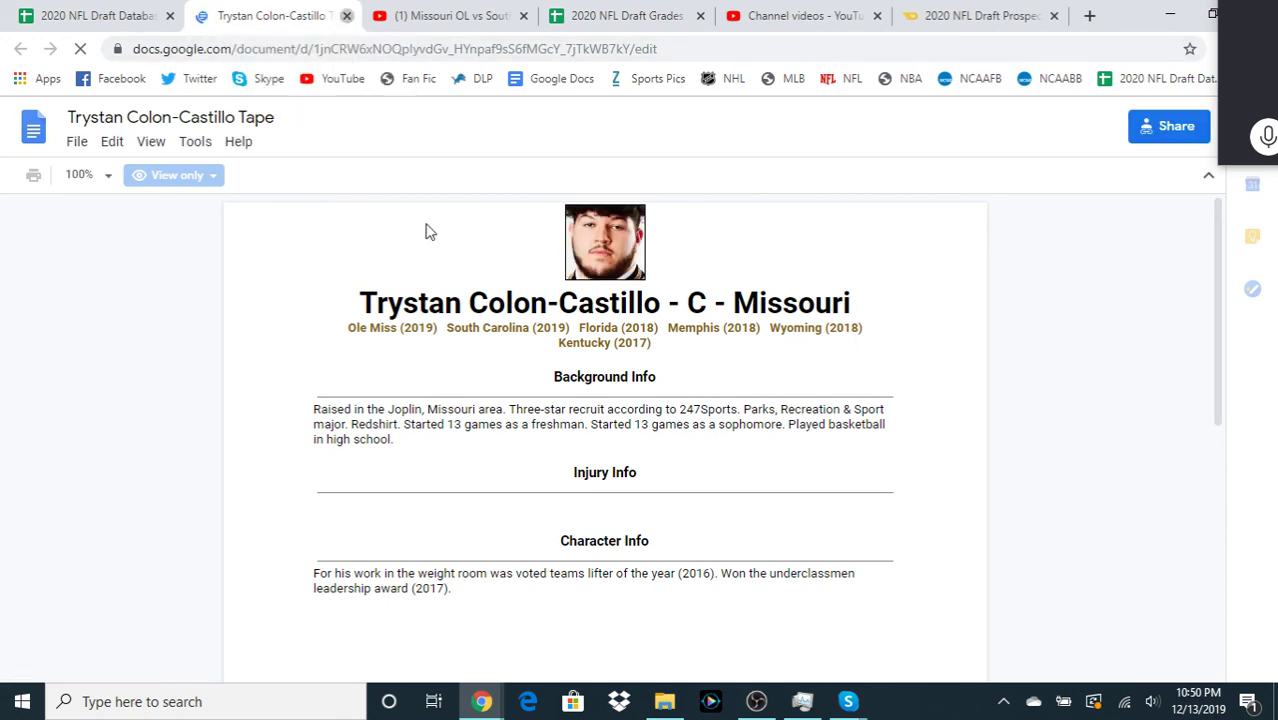
{"action": "key", "text": "ctrl+w"}
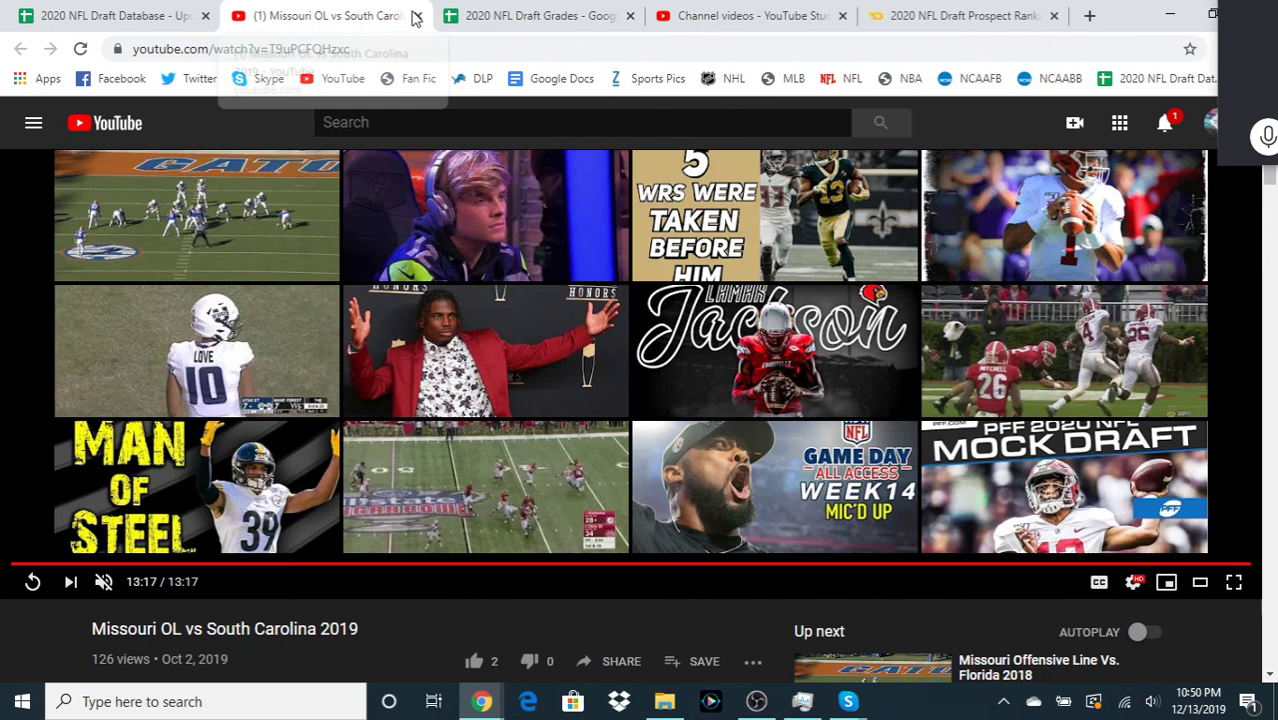
{"action": "left_click", "coordinate": [418, 17]}
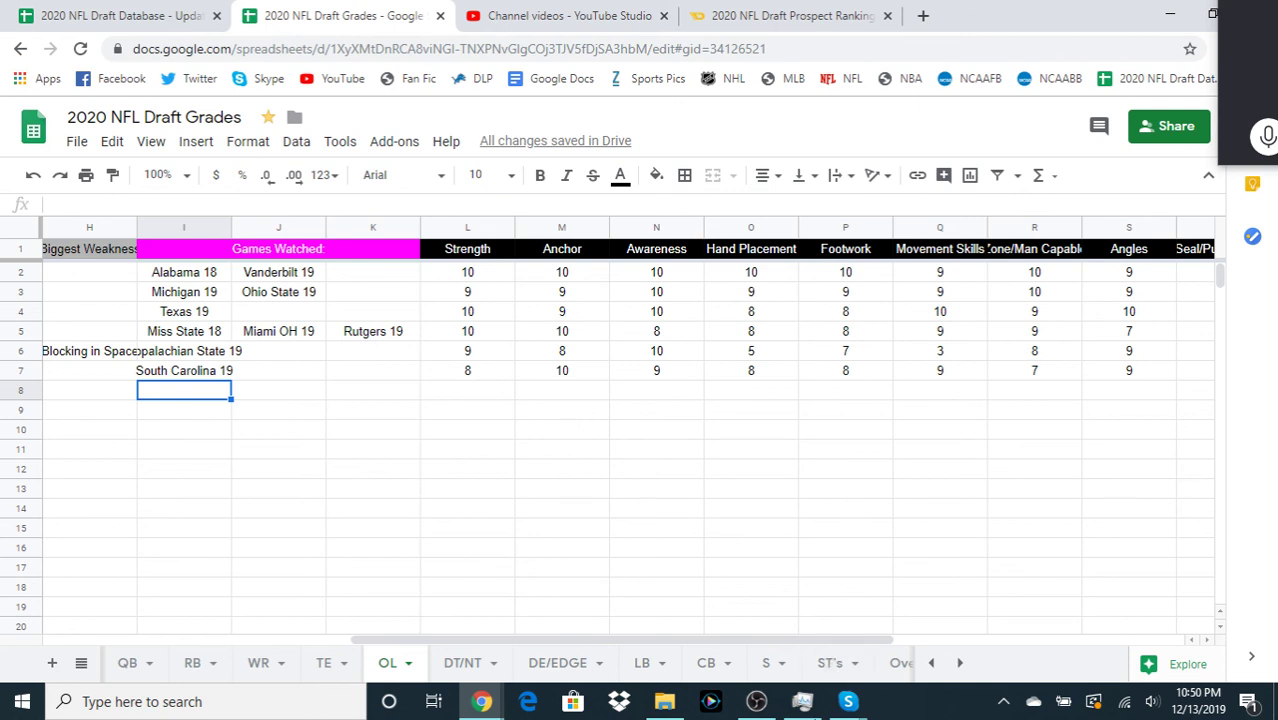
{"action": "left_click", "coordinate": [756, 701]}
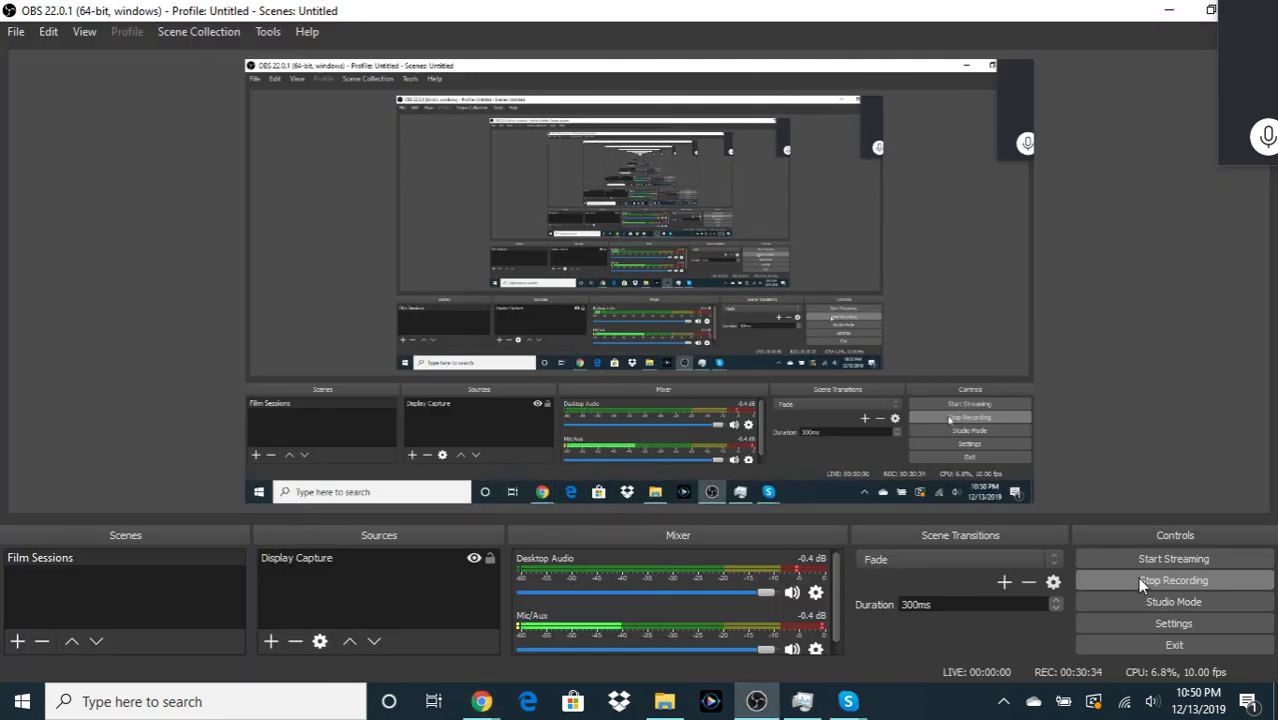